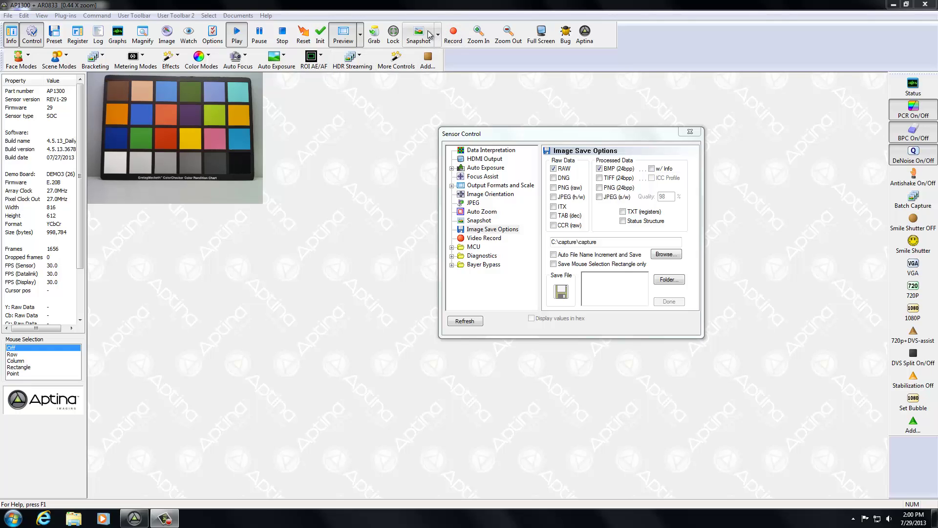
- Grab a single frame in preview mode, then close the captured images to resume the live view
{"action": "left_click", "coordinate": [373, 43]}
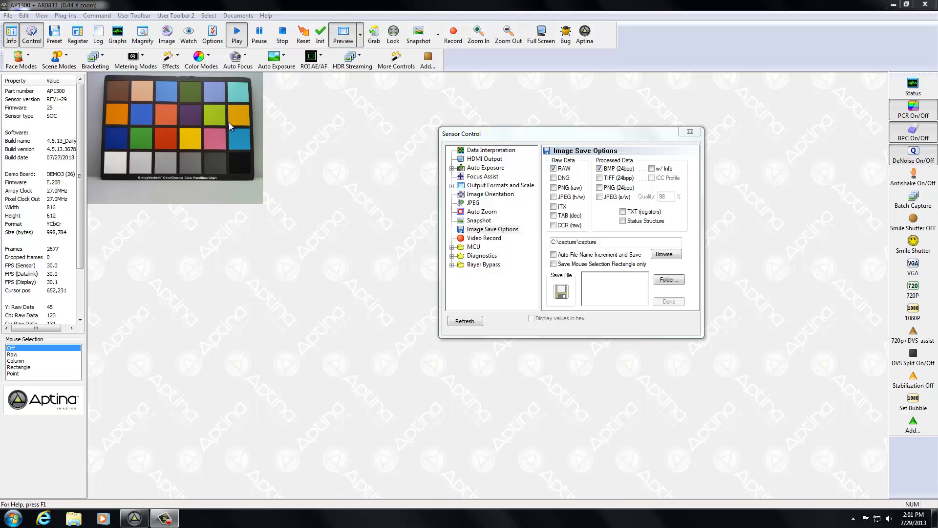
{"action": "left_click", "coordinate": [374, 34]}
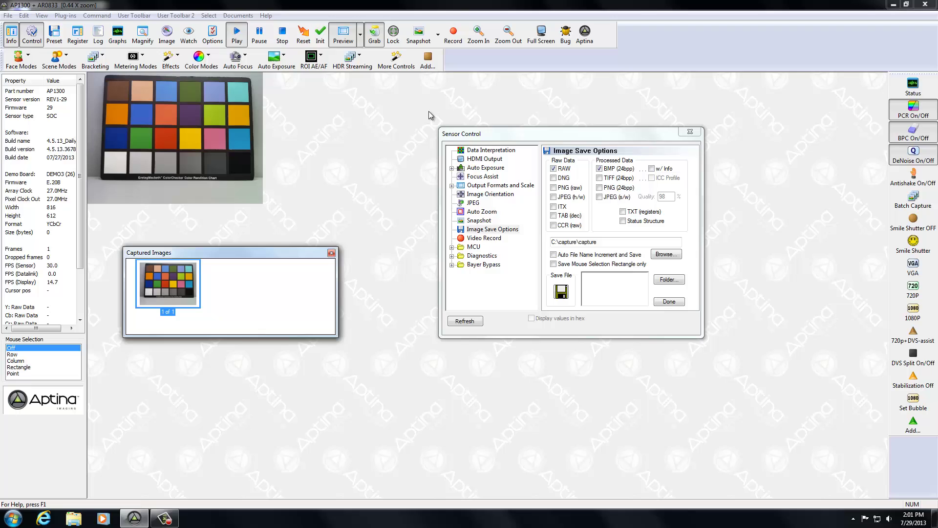
{"action": "left_click", "coordinate": [331, 253]}
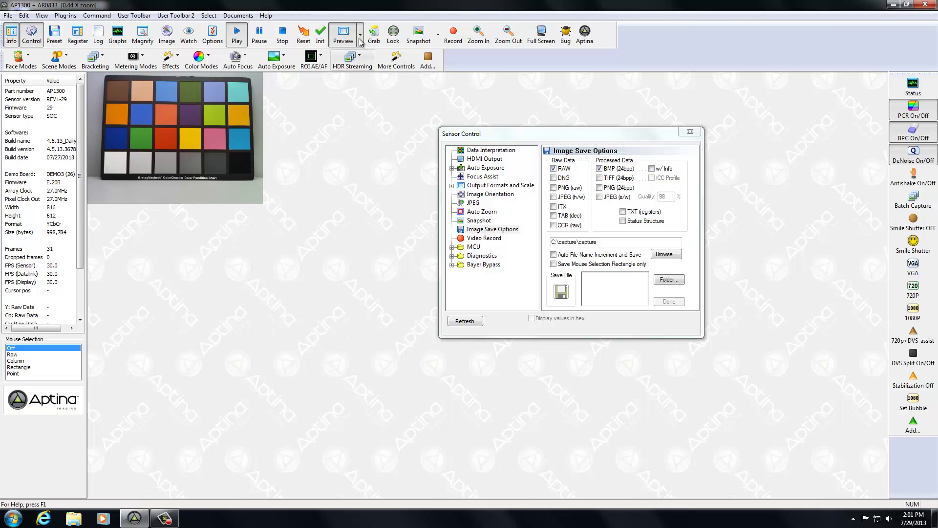
- Switch the sensor to Snapshot mode, grab a full-resolution frame, select its thumbnail, and resume streaming
{"action": "left_click", "coordinate": [360, 36]}
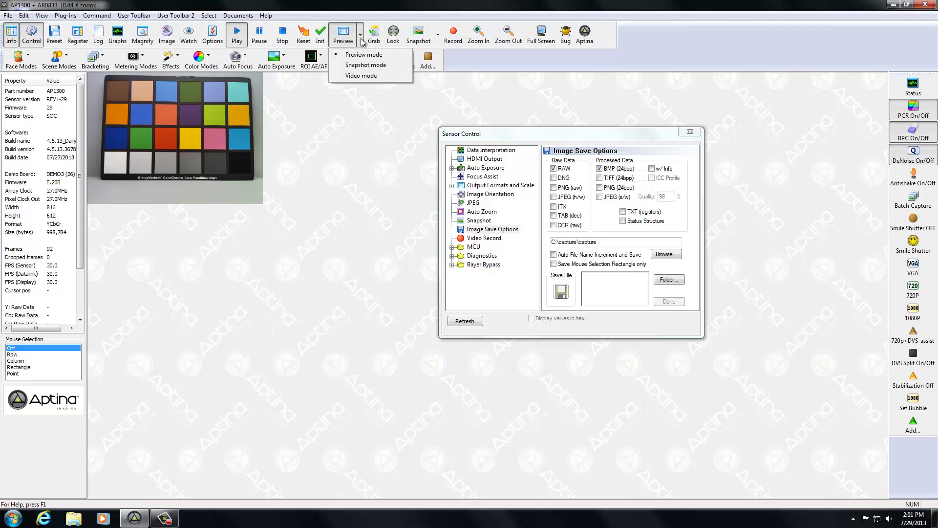
{"action": "left_click", "coordinate": [356, 65]}
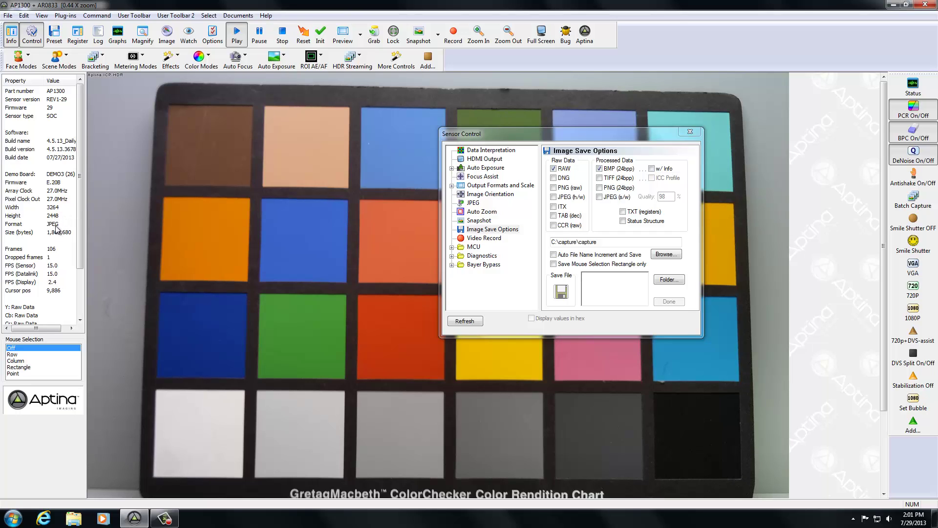
{"action": "left_click", "coordinate": [374, 34]}
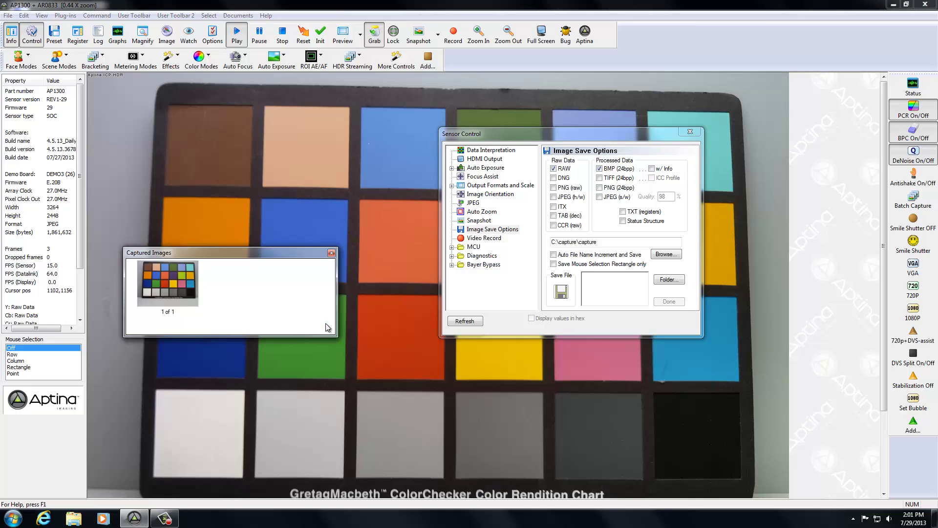
{"action": "left_click", "coordinate": [166, 284]}
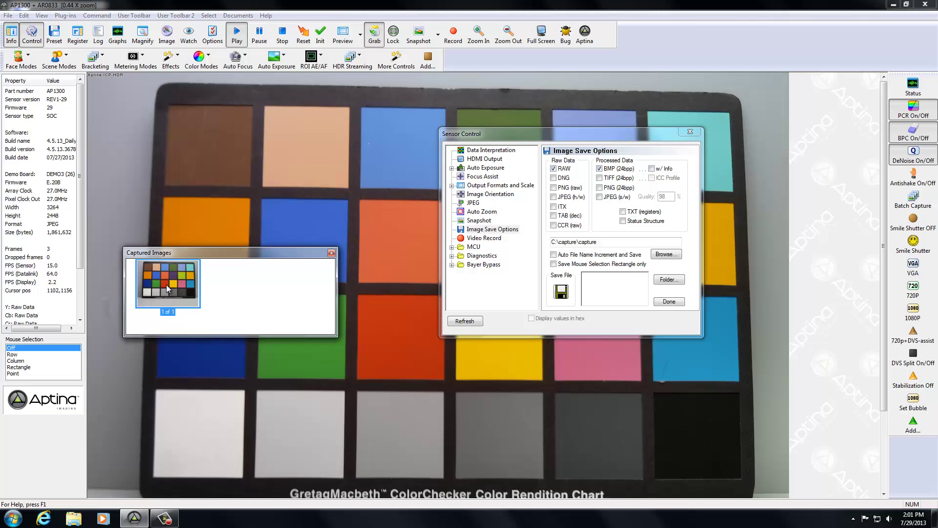
{"action": "left_click", "coordinate": [393, 34]}
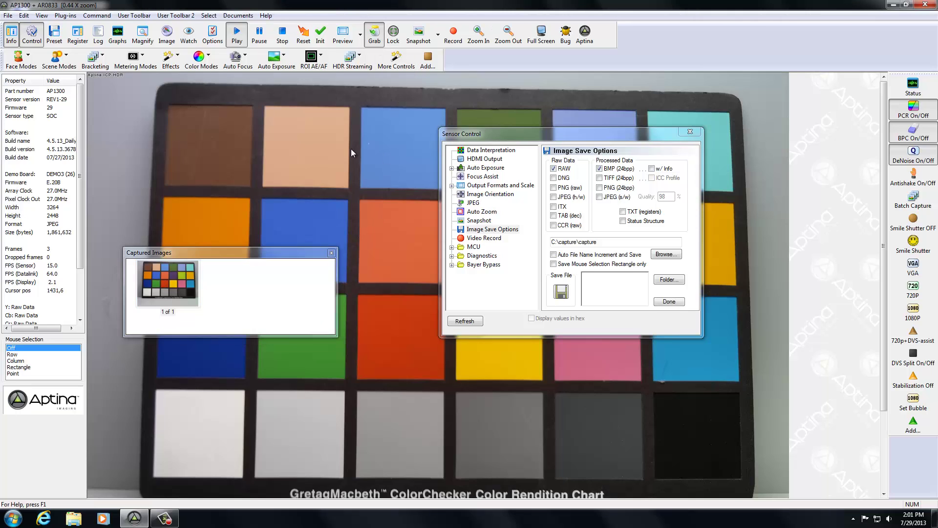
- Switch the sensor to Video mode, grab one frame, and return to preview mode
{"action": "left_click", "coordinate": [361, 34]}
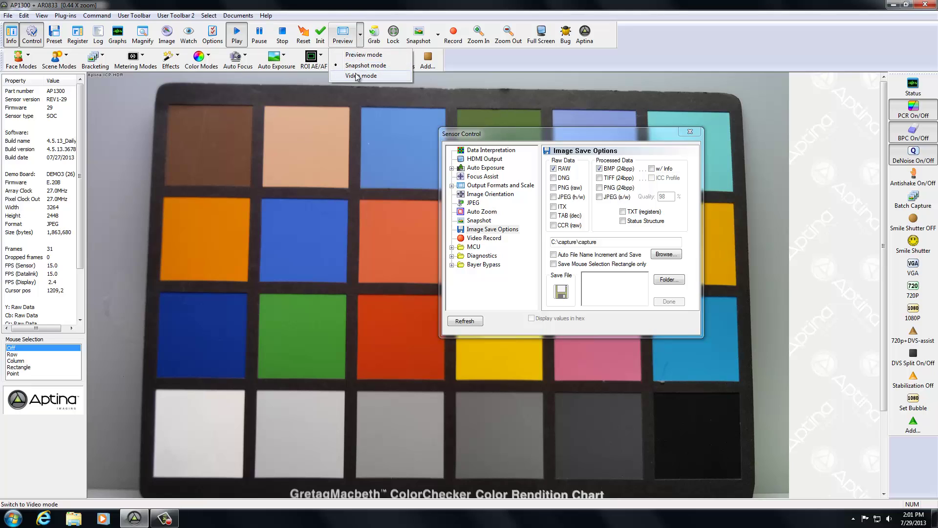
{"action": "left_click", "coordinate": [358, 76]}
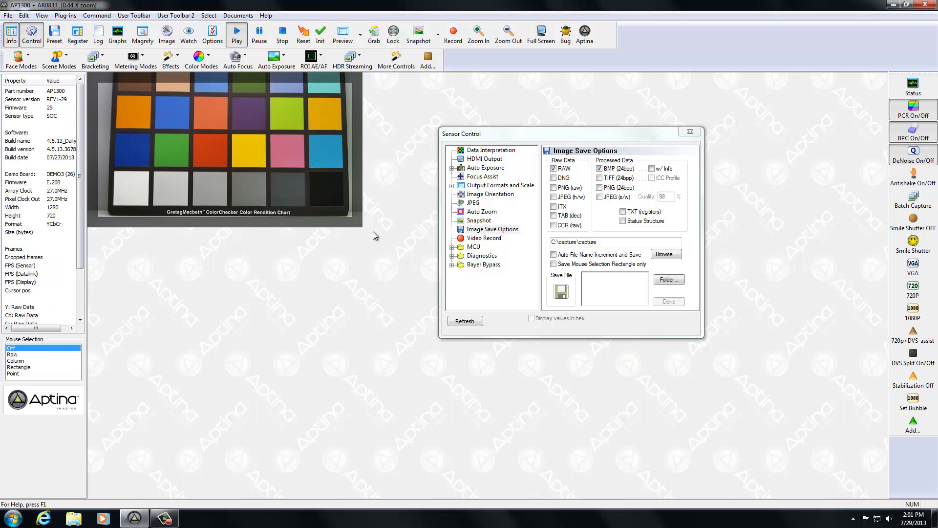
{"action": "left_click", "coordinate": [374, 34]}
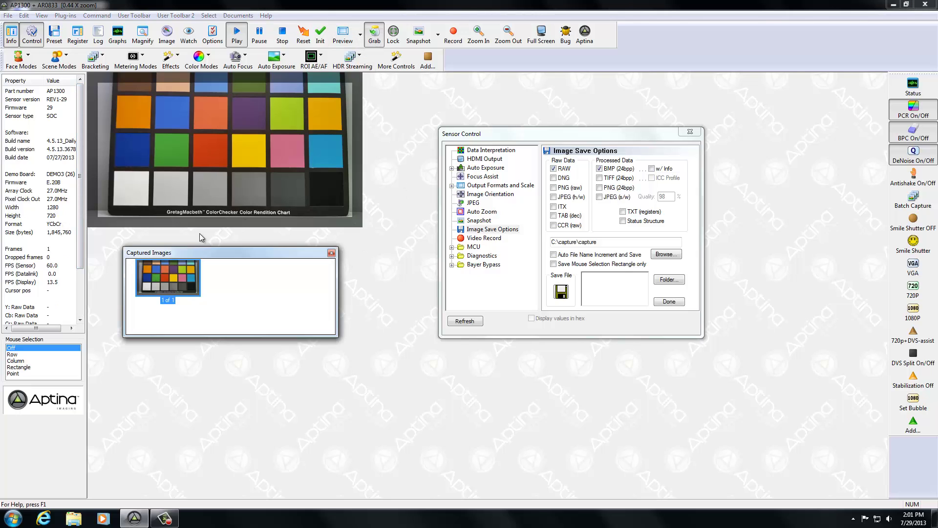
{"action": "left_click", "coordinate": [377, 36]}
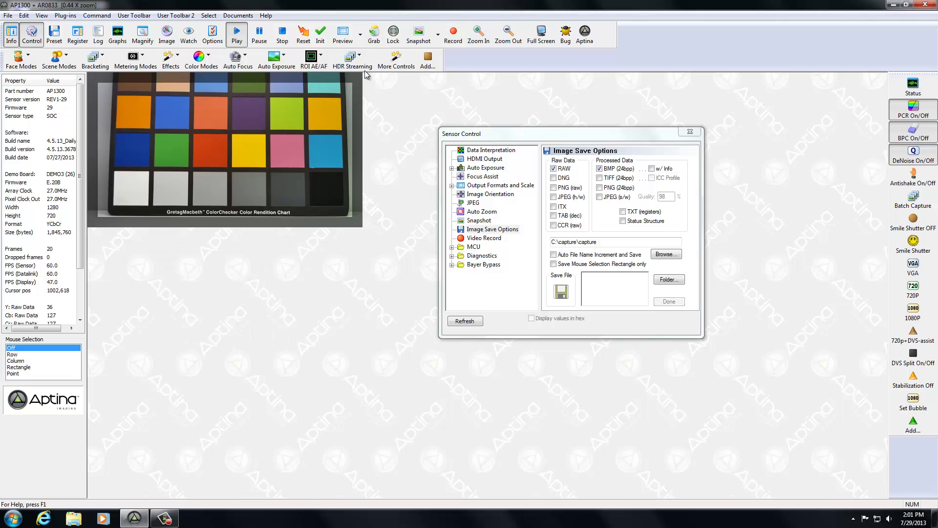
{"action": "left_click", "coordinate": [343, 34]}
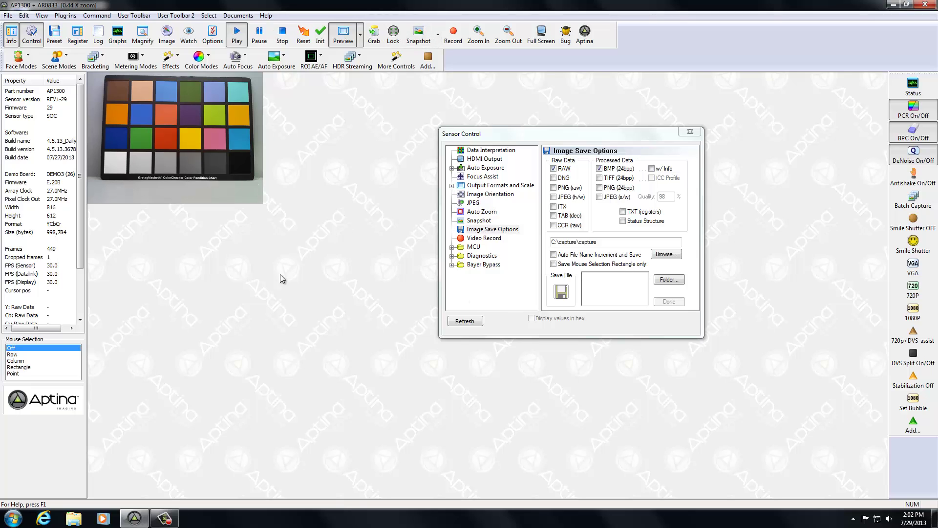
- Check the save folder and base file name in the Image Save Options without changing them
{"action": "left_click", "coordinate": [498, 231]}
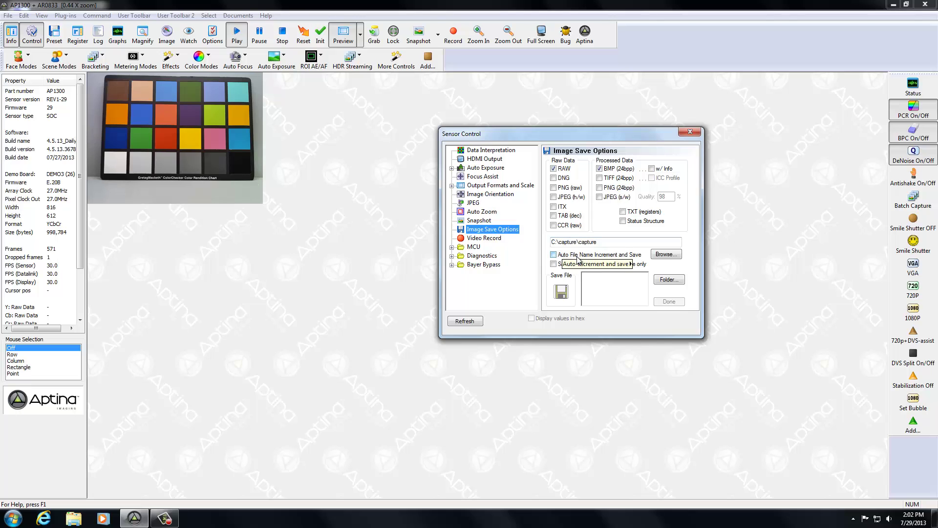
{"action": "left_click", "coordinate": [666, 255]}
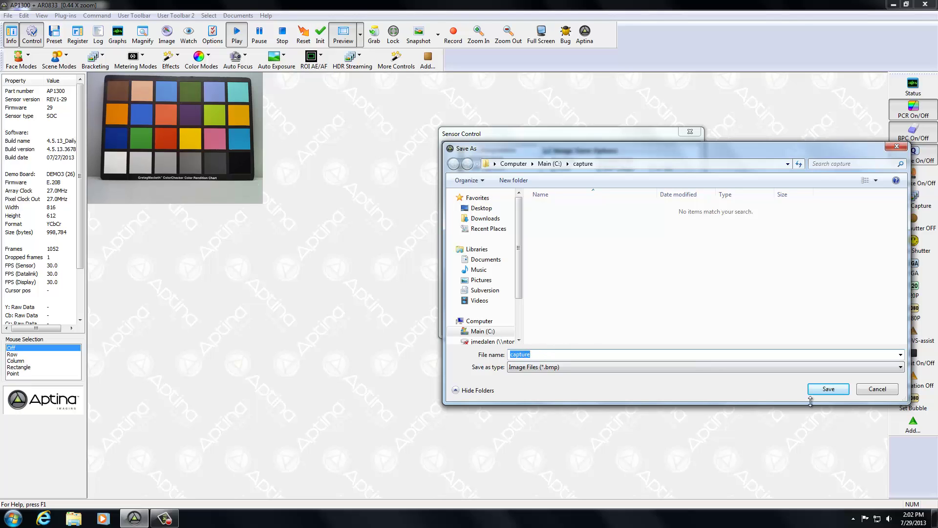
{"action": "left_click", "coordinate": [886, 391]}
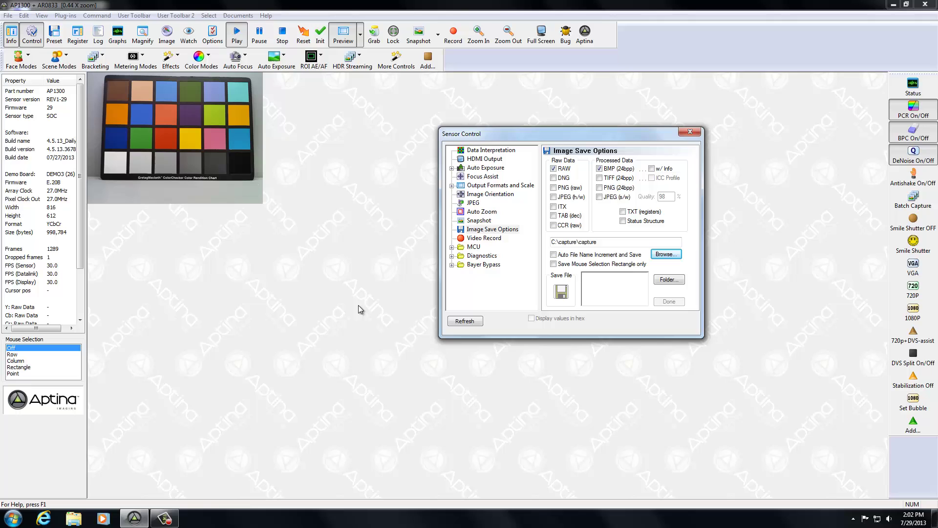
- Set the snapshot's total frames to 10 and take a snapshot sequence
{"action": "left_click", "coordinate": [477, 223]}
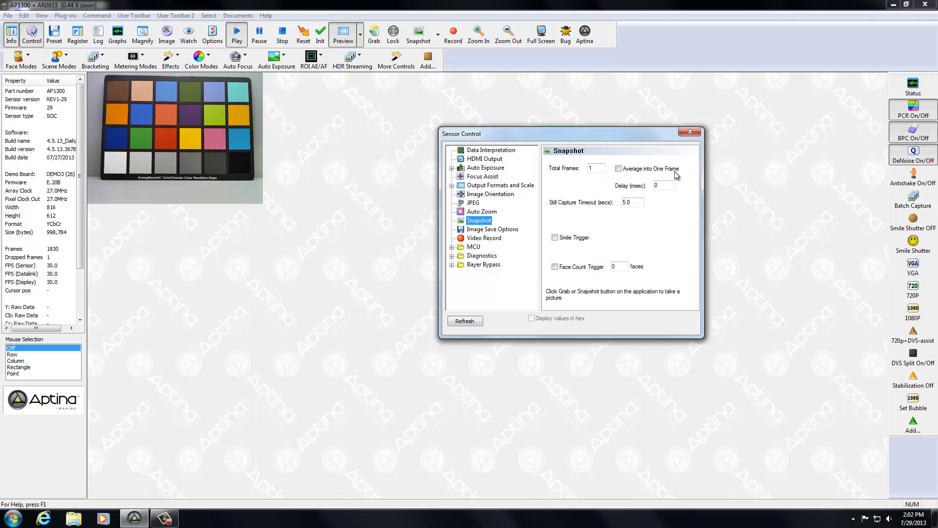
{"action": "left_click", "coordinate": [602, 168]}
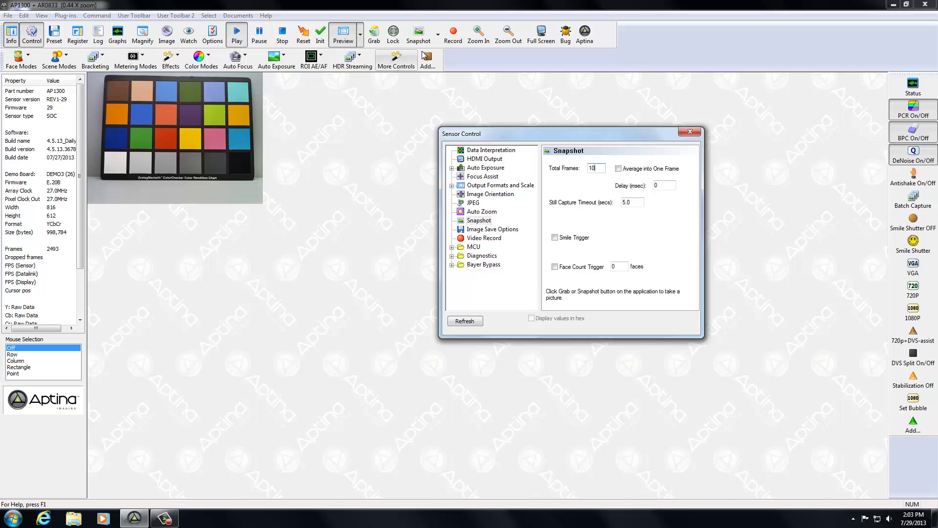
{"action": "left_click", "coordinate": [419, 33]}
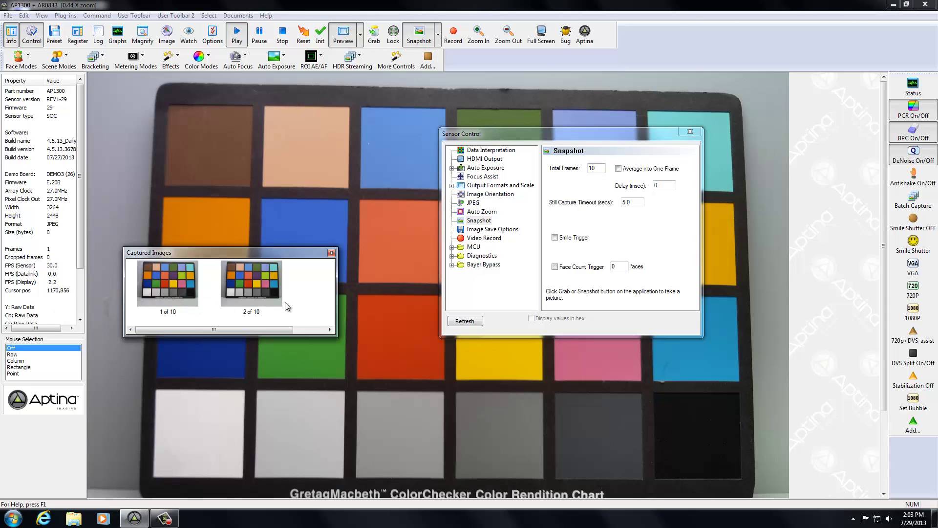
- Review the captured snapshot frames and the save options available for them, then return to the live preview
{"action": "left_click_drag", "start_coordinate": [194, 332], "coordinate": [282, 335]}
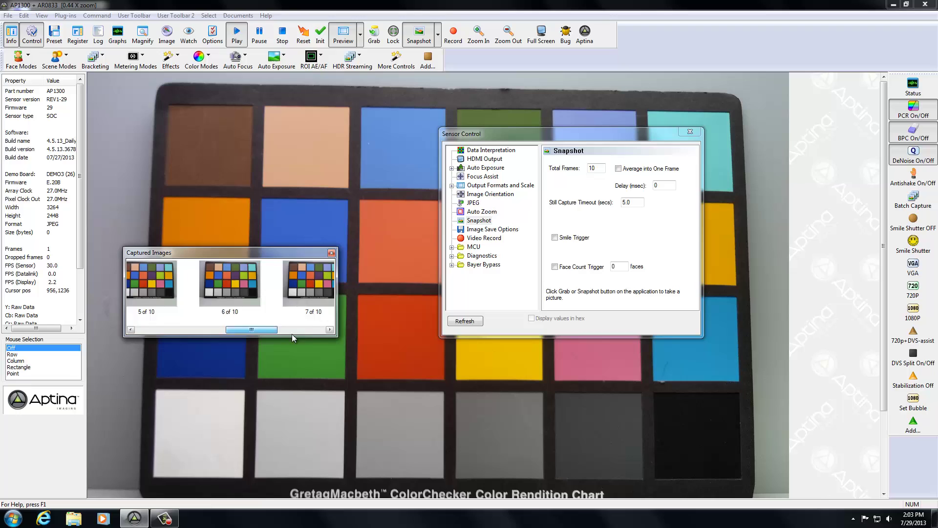
{"action": "left_click_drag", "start_coordinate": [274, 330], "coordinate": [142, 333]}
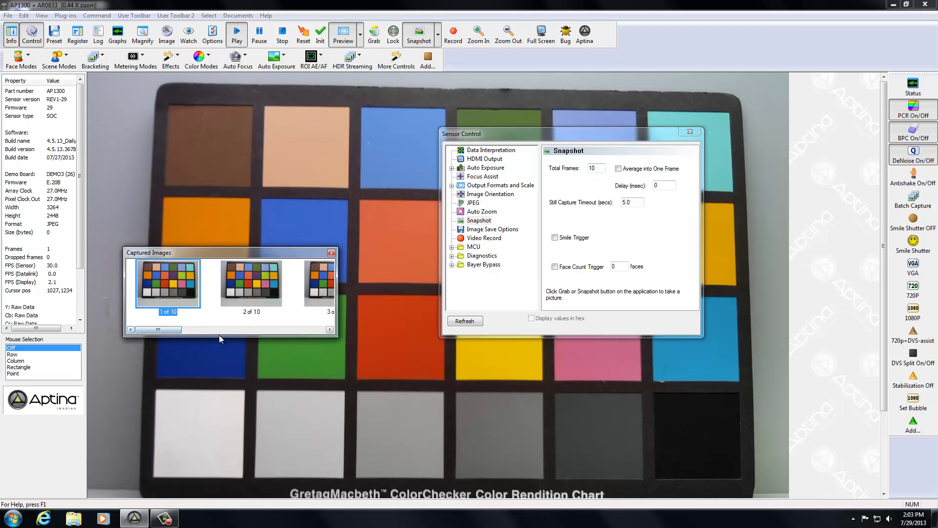
{"action": "left_click", "coordinate": [491, 229]}
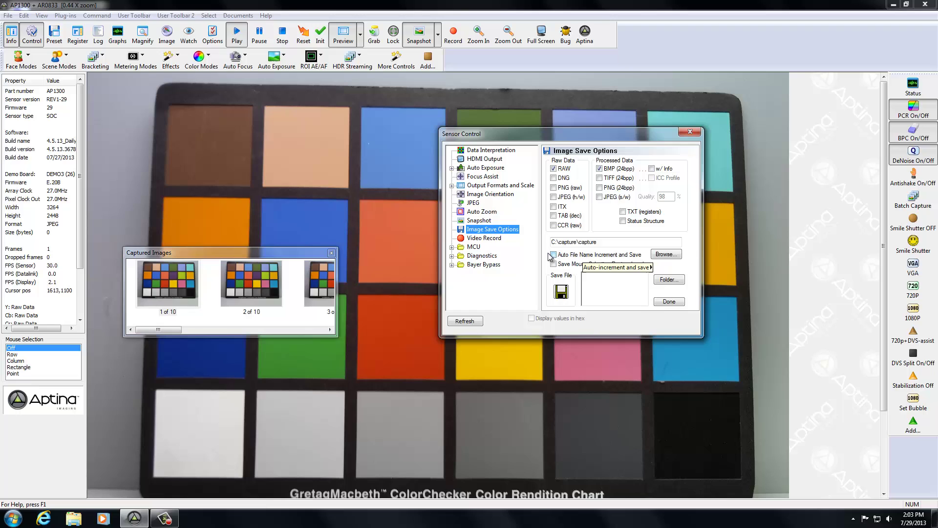
{"action": "right_click", "coordinate": [256, 284]}
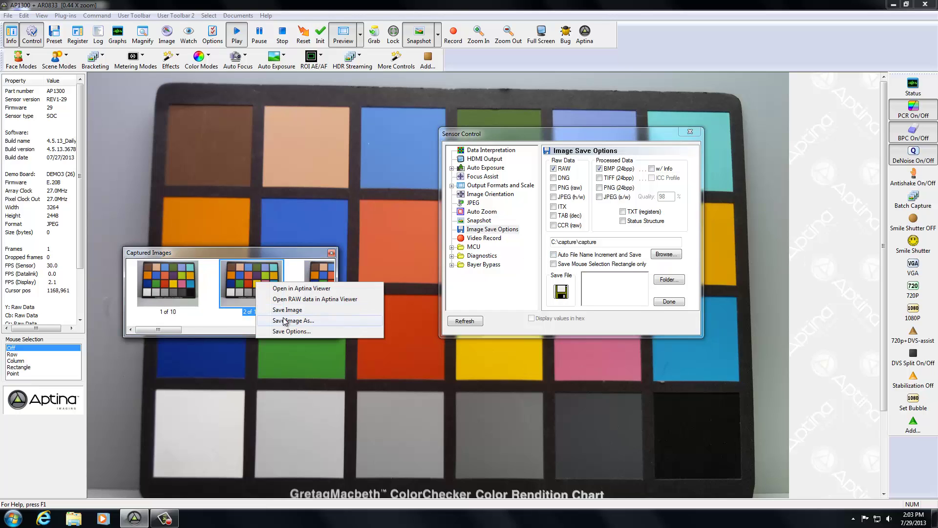
{"action": "left_click", "coordinate": [249, 318]}
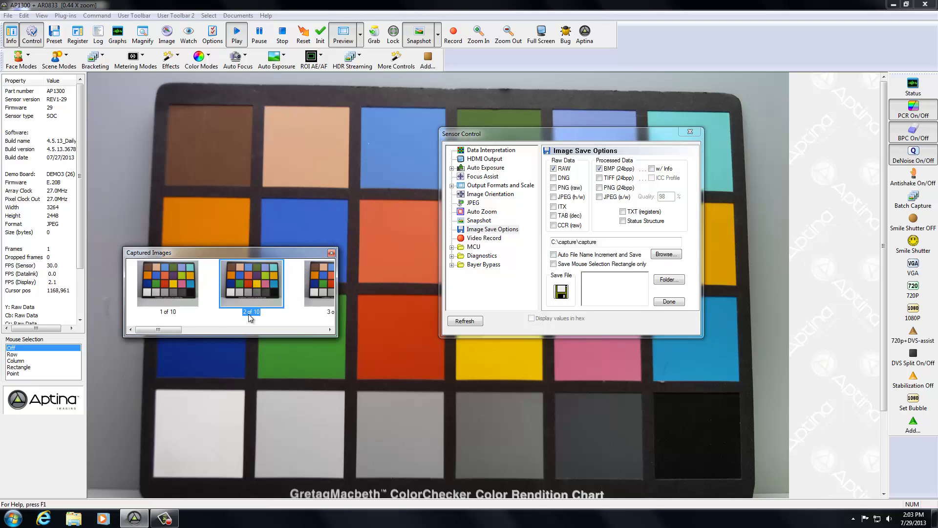
{"action": "left_click_drag", "start_coordinate": [178, 331], "coordinate": [234, 331]}
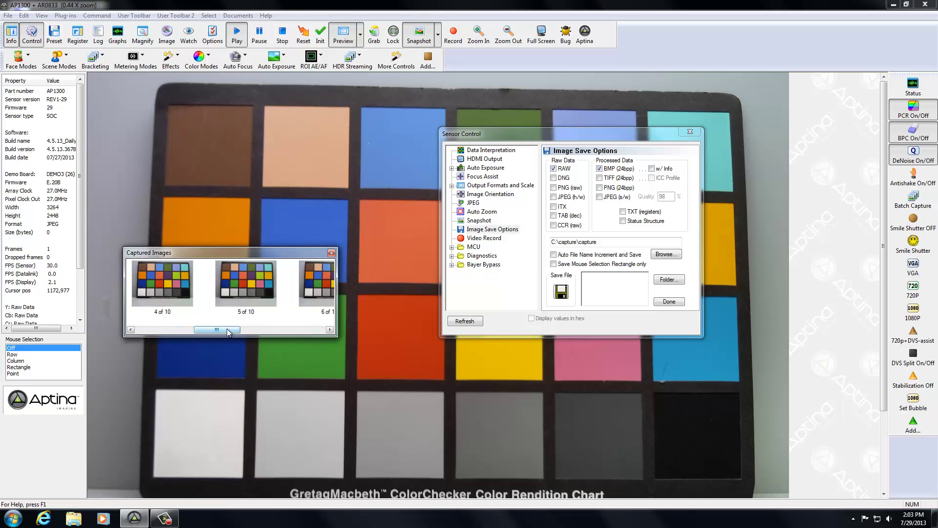
{"action": "left_click_drag", "start_coordinate": [230, 331], "coordinate": [164, 335]}
{"action": "left_click", "coordinate": [419, 35]}
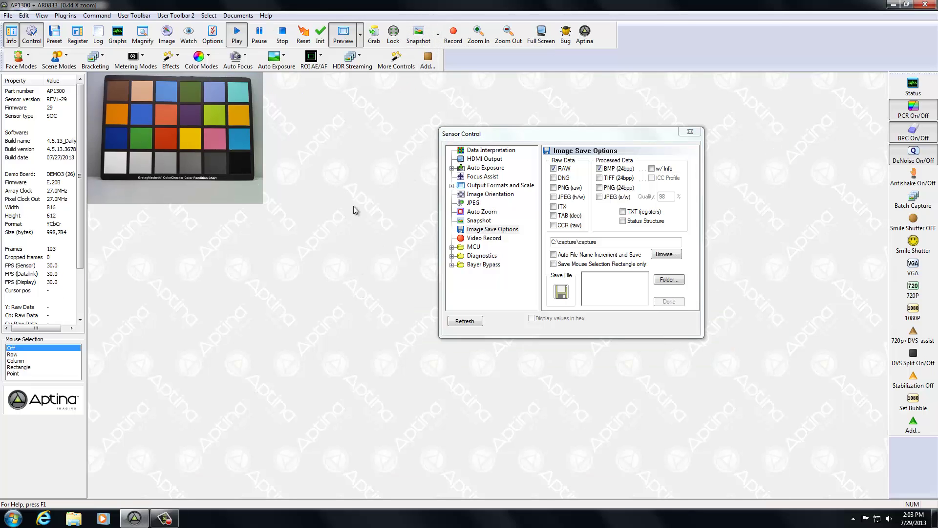
- Try Zero Shutter Lag and then snapshot mode, returning to preview mode after each
{"action": "left_click", "coordinate": [439, 35]}
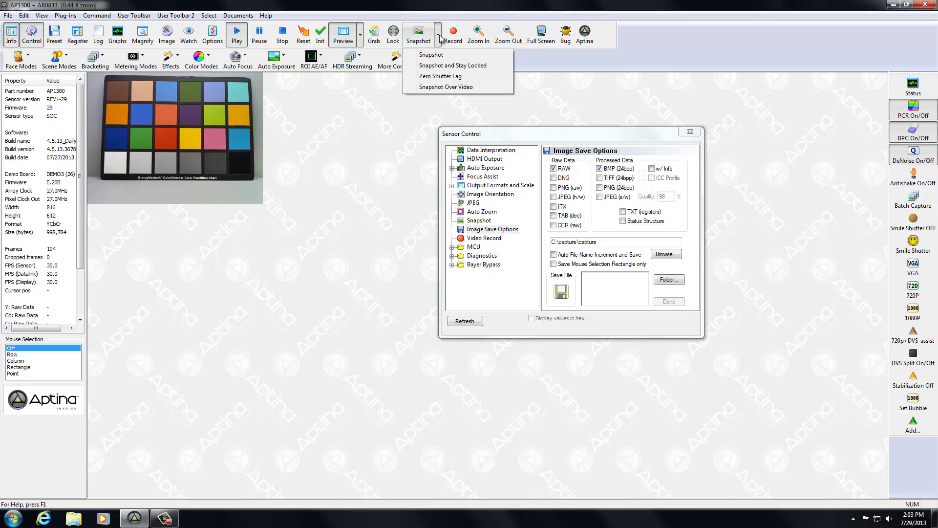
{"action": "left_click", "coordinate": [436, 77]}
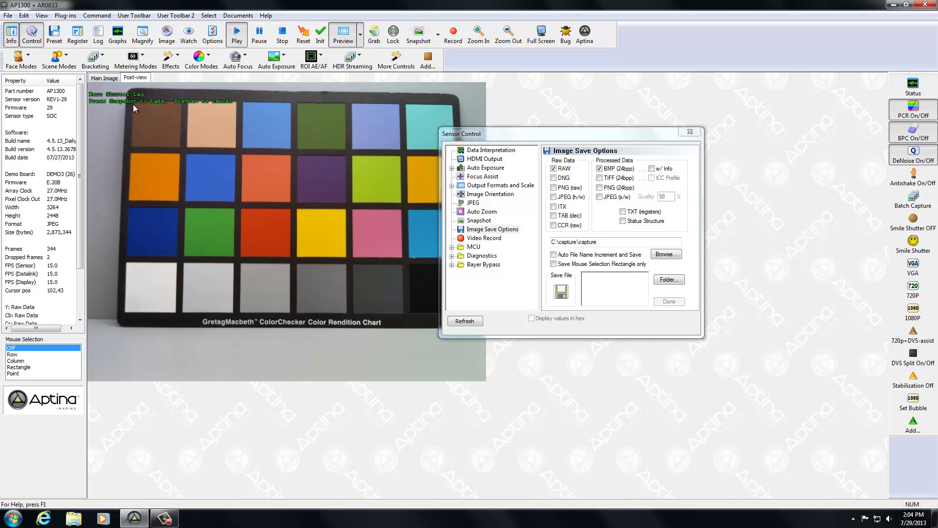
{"action": "left_click", "coordinate": [351, 36]}
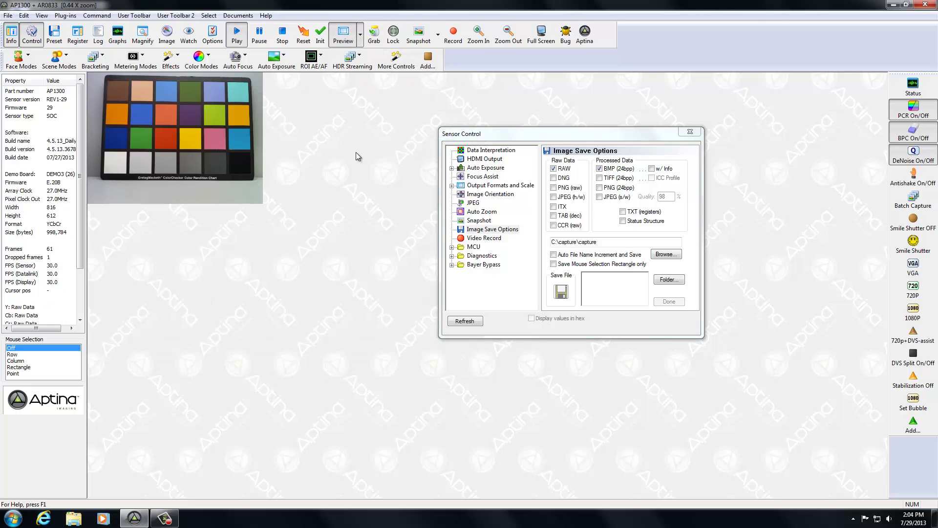
{"action": "left_click", "coordinate": [345, 35]}
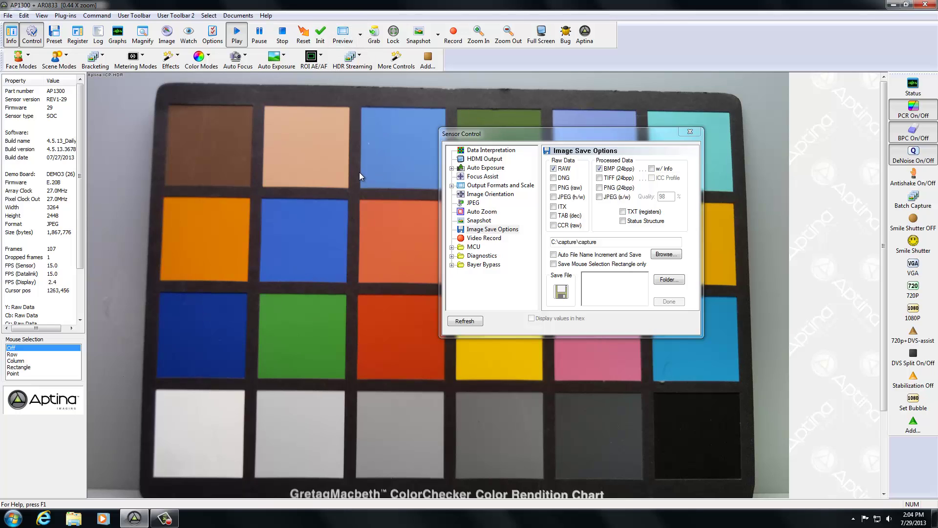
{"action": "left_click", "coordinate": [346, 46]}
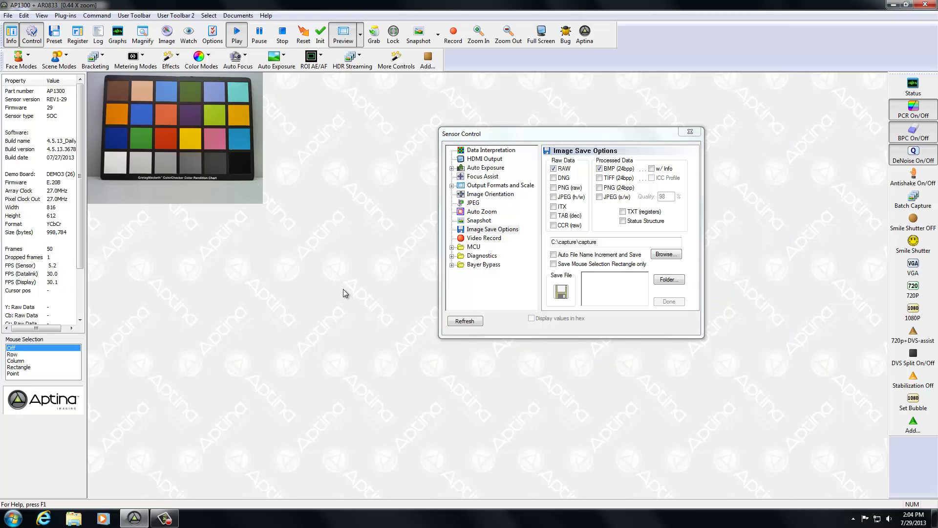
- Start Zero Shutter Lag mode, show the Snapshot settings, and capture the snapshot frames
{"action": "left_click", "coordinate": [439, 36]}
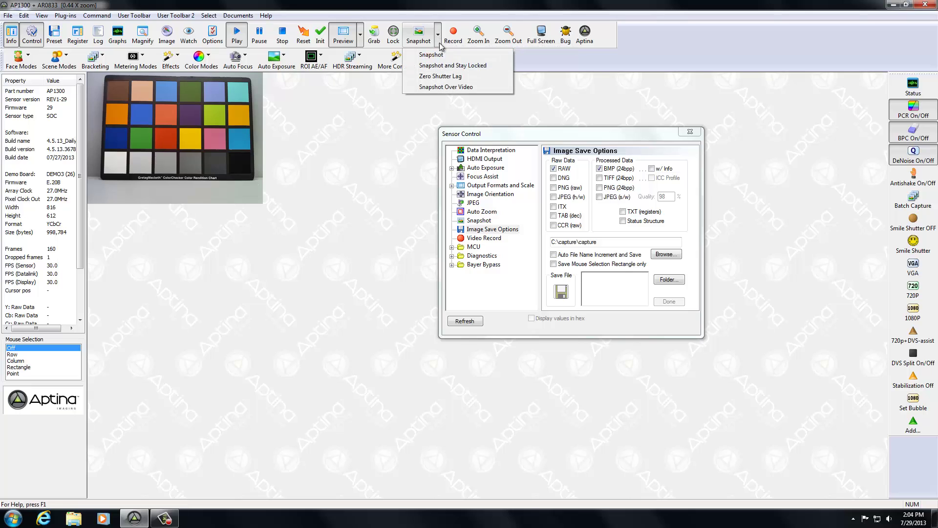
{"action": "left_click", "coordinate": [442, 76]}
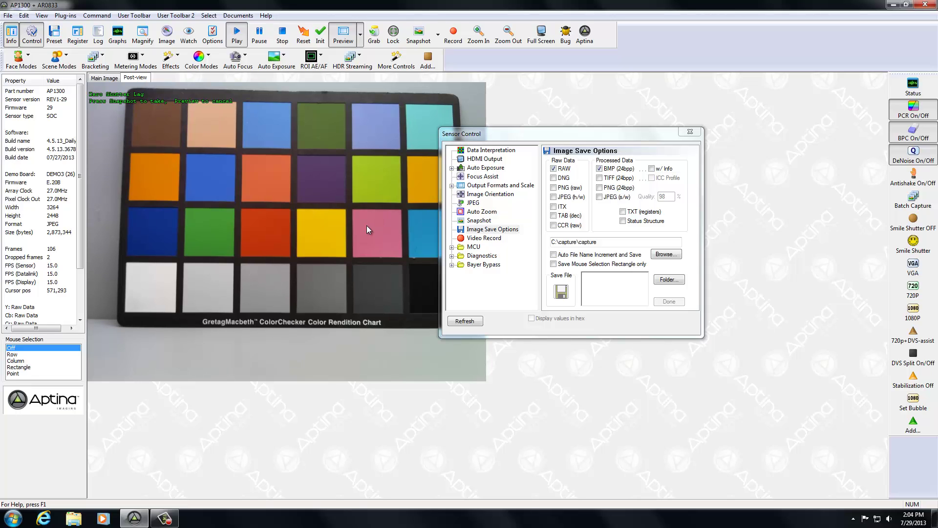
{"action": "left_click", "coordinate": [478, 221]}
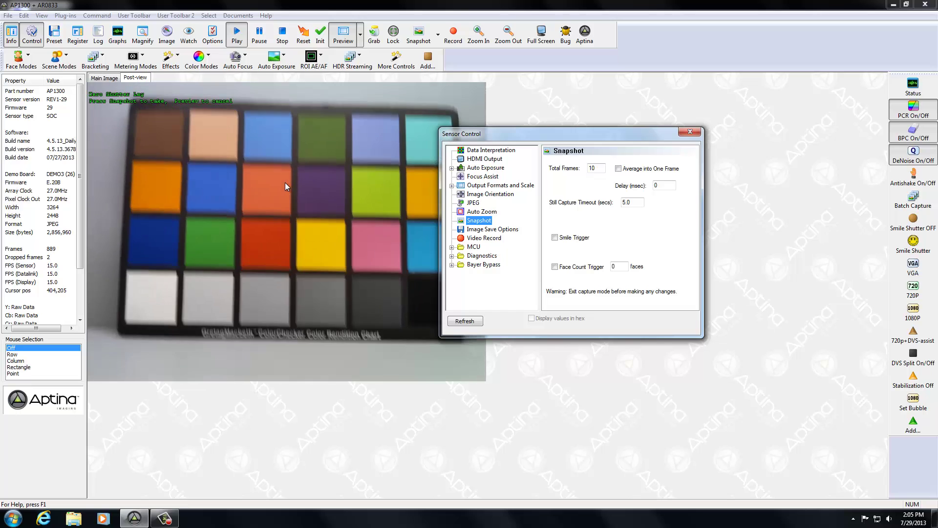
{"action": "left_click", "coordinate": [418, 35]}
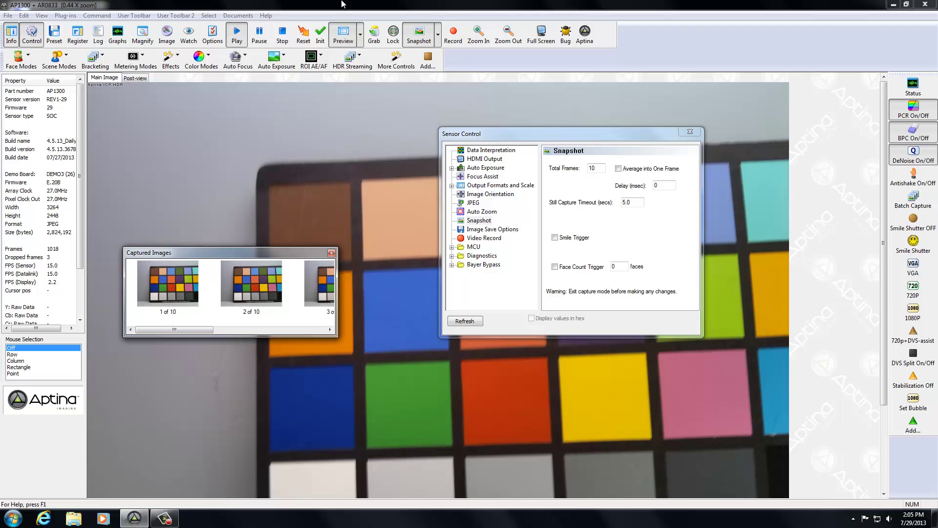
- Return from the captured frames to the live preview and set the snapshot's total frames to 1
{"action": "mouse_move", "coordinate": [169, 331]}
{"action": "left_mouse_down"}
{"action": "mouse_move", "coordinate": [319, 338]}
{"action": "mouse_move", "coordinate": [155, 328]}
{"action": "left_mouse_up"}
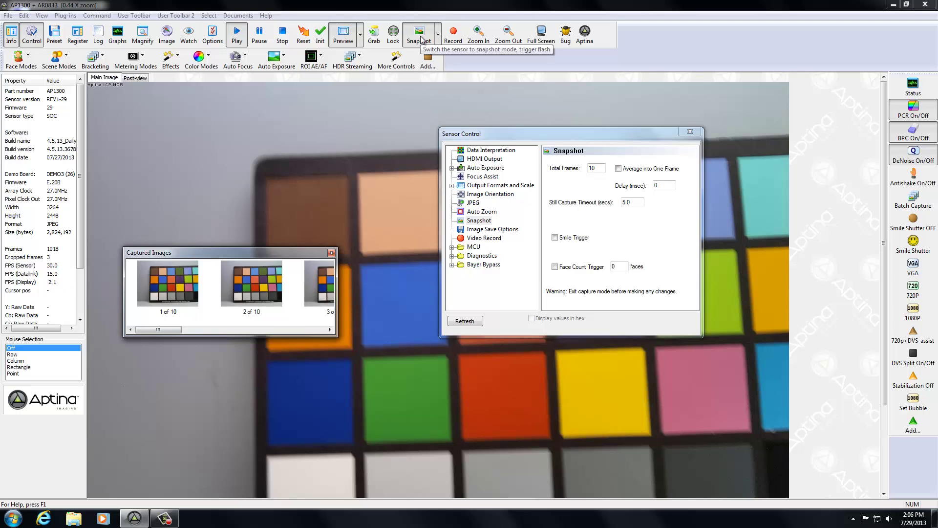
{"action": "left_click", "coordinate": [421, 39]}
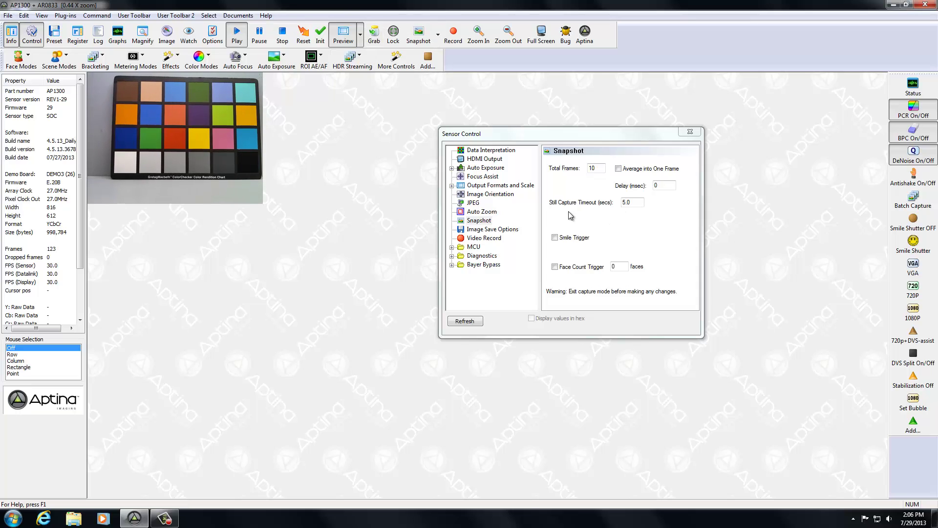
{"action": "left_click", "coordinate": [601, 168]}
{"action": "key", "text": "BackSpace"}
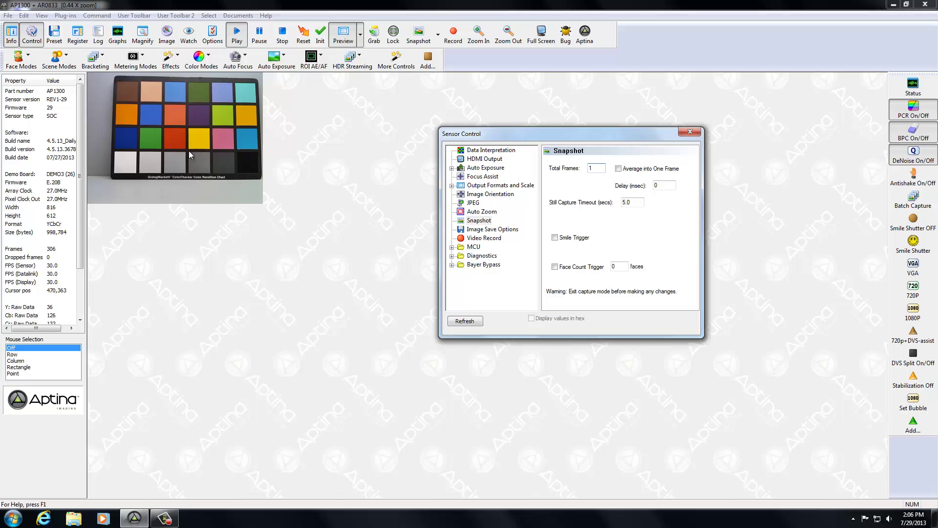
- Take a single-frame snapshot, select its captured image, and return to the live preview
{"action": "left_click", "coordinate": [419, 35]}
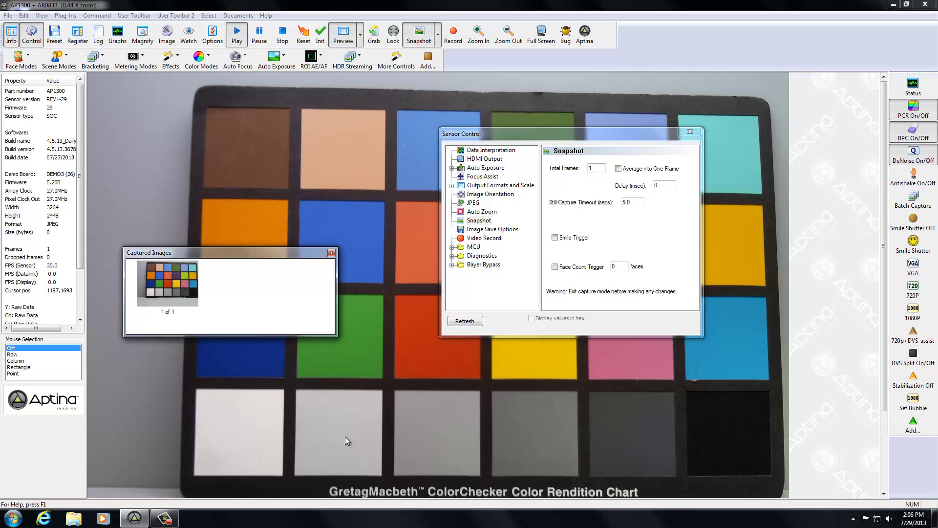
{"action": "left_click", "coordinate": [177, 276]}
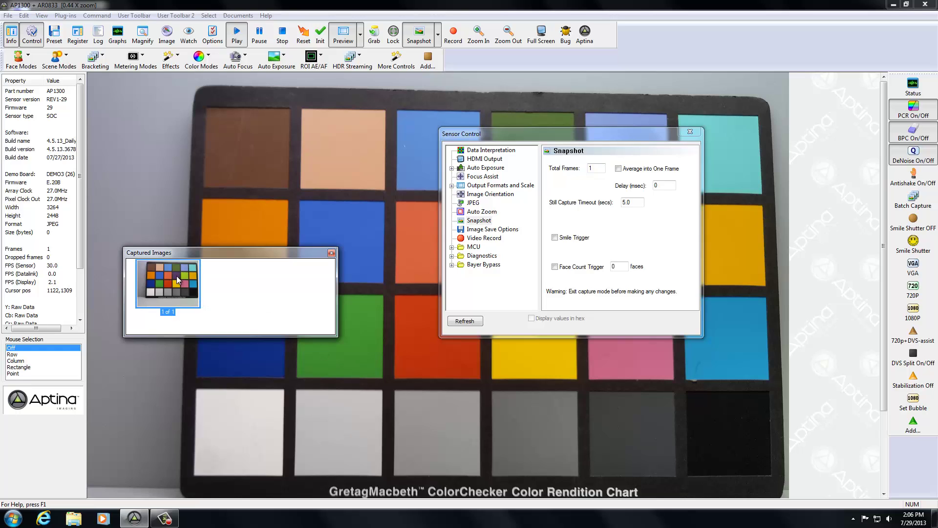
{"action": "left_click", "coordinate": [424, 37]}
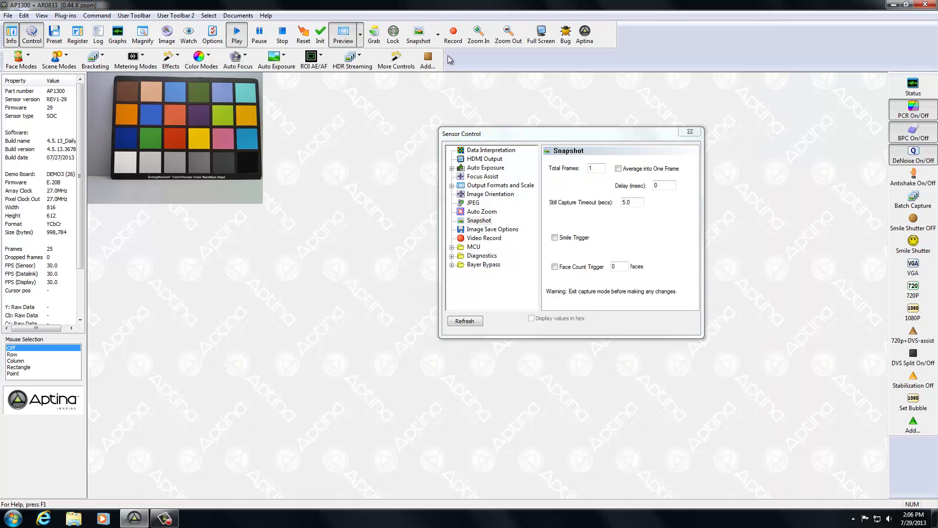
- Start Zero Shutter Lag mode, capture one frame, and return to the live preview
{"action": "left_click", "coordinate": [438, 34]}
{"action": "left_click", "coordinate": [433, 77]}
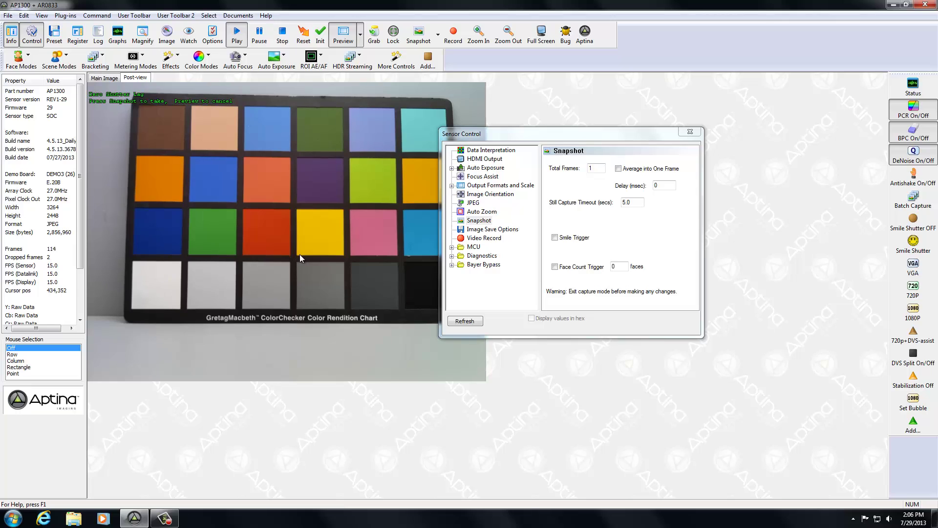
{"action": "left_click", "coordinate": [597, 170]}
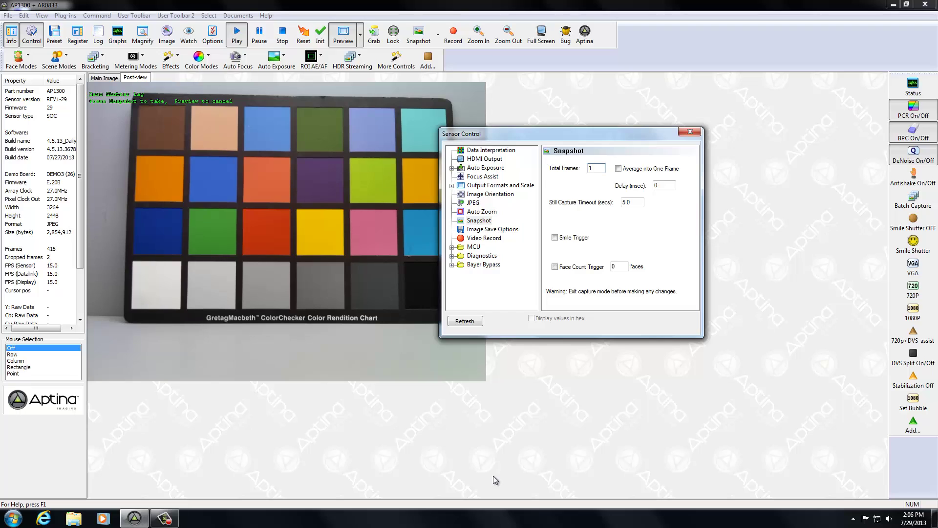
{"action": "left_click", "coordinate": [419, 34]}
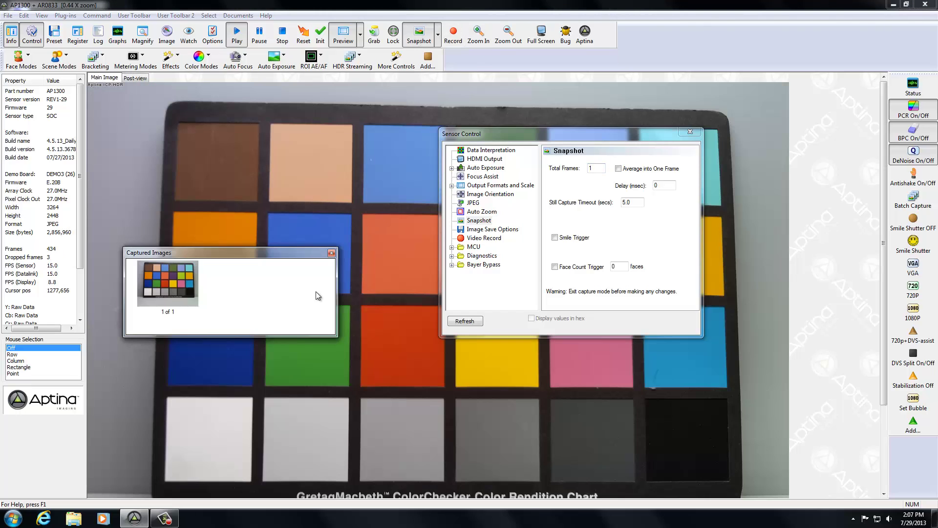
{"action": "left_click", "coordinate": [186, 312]}
{"action": "left_click", "coordinate": [422, 39]}
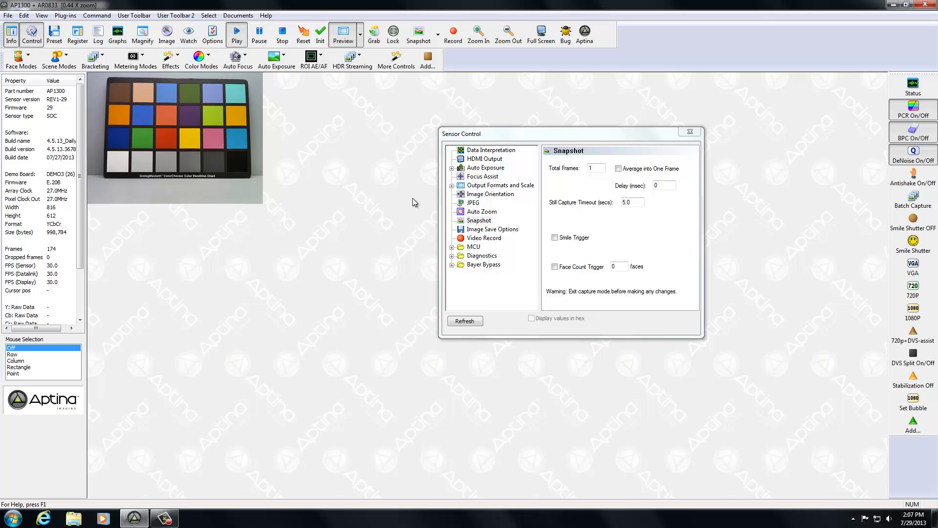
- Start Snapshot Over Video mode and take a snapshot while the video stream keeps running
{"action": "left_click", "coordinate": [439, 37]}
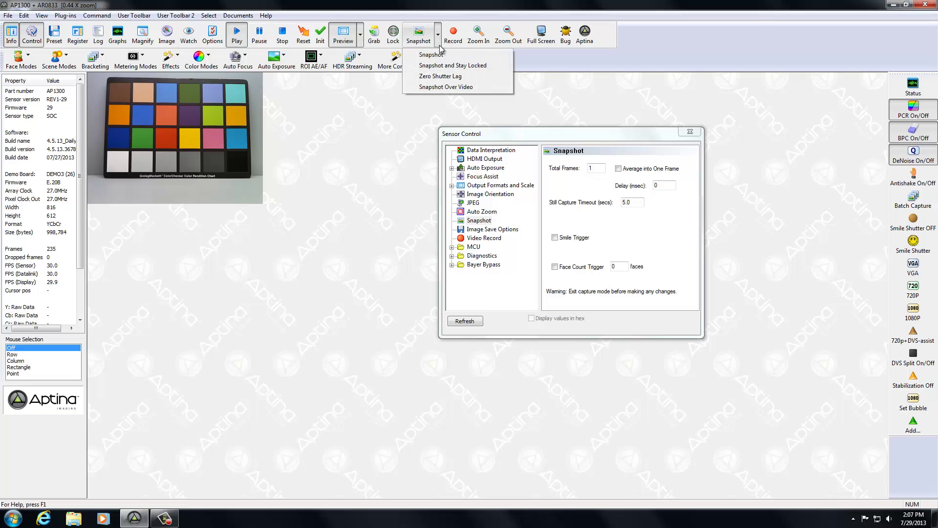
{"action": "left_click", "coordinate": [441, 88]}
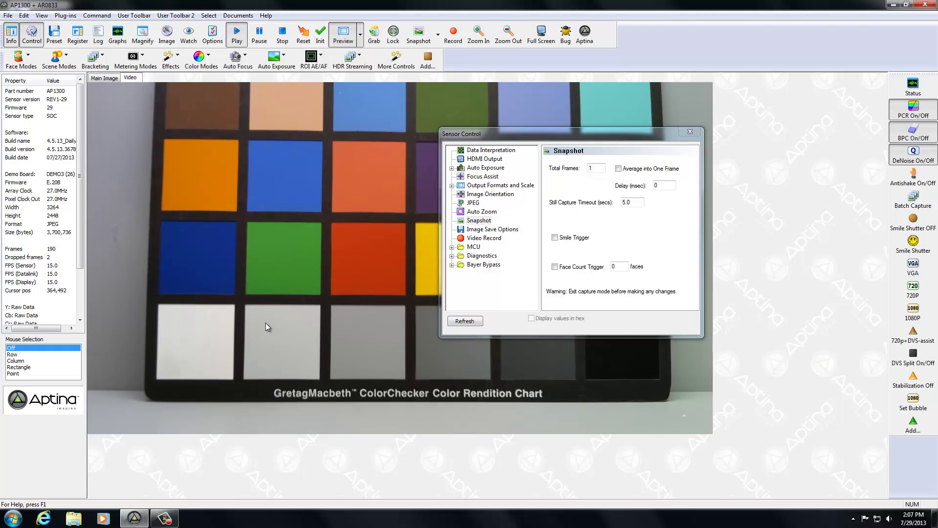
{"action": "left_click", "coordinate": [418, 38]}
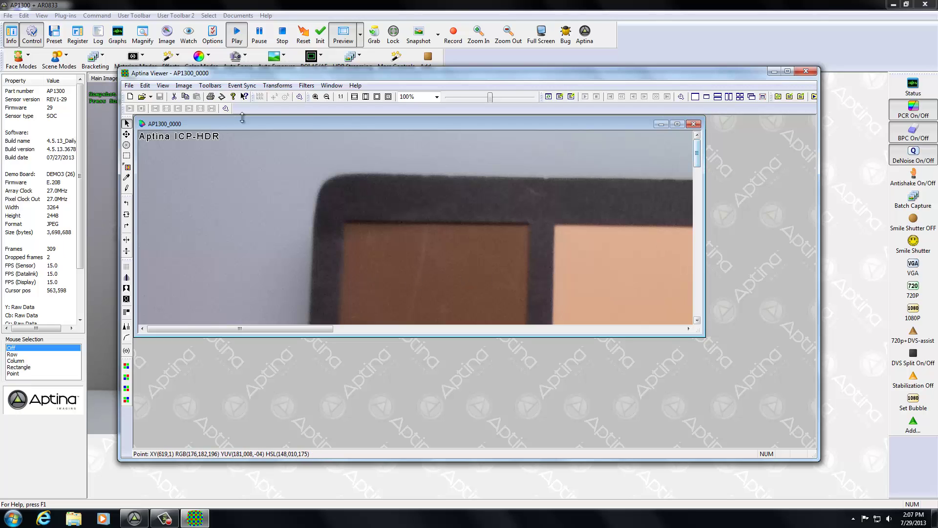
- Examine different areas of the captured still in the image viewer, then close it and return to preview mode
{"action": "mouse_move", "coordinate": [699, 157]}
{"action": "left_mouse_down"}
{"action": "mouse_move", "coordinate": [702, 263]}
{"action": "mouse_move", "coordinate": [703, 174]}
{"action": "left_mouse_up"}
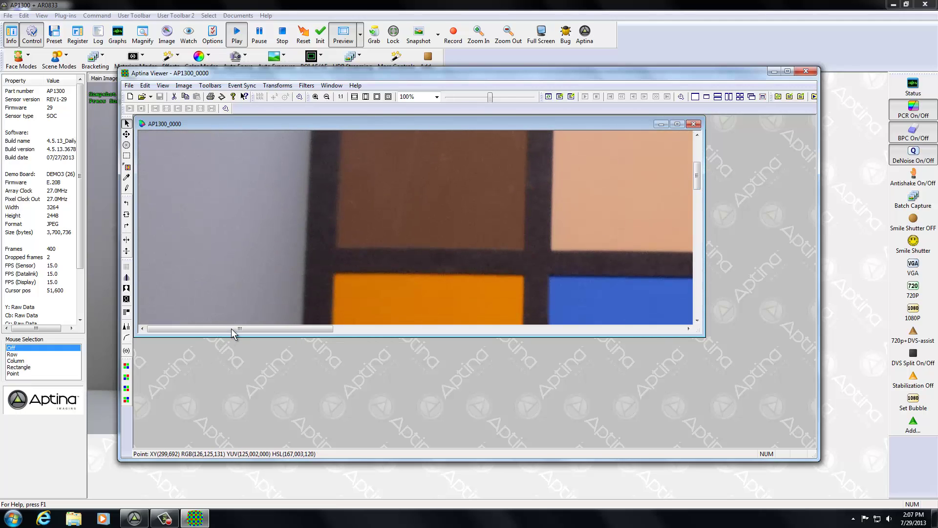
{"action": "left_click_drag", "start_coordinate": [233, 329], "coordinate": [409, 330]}
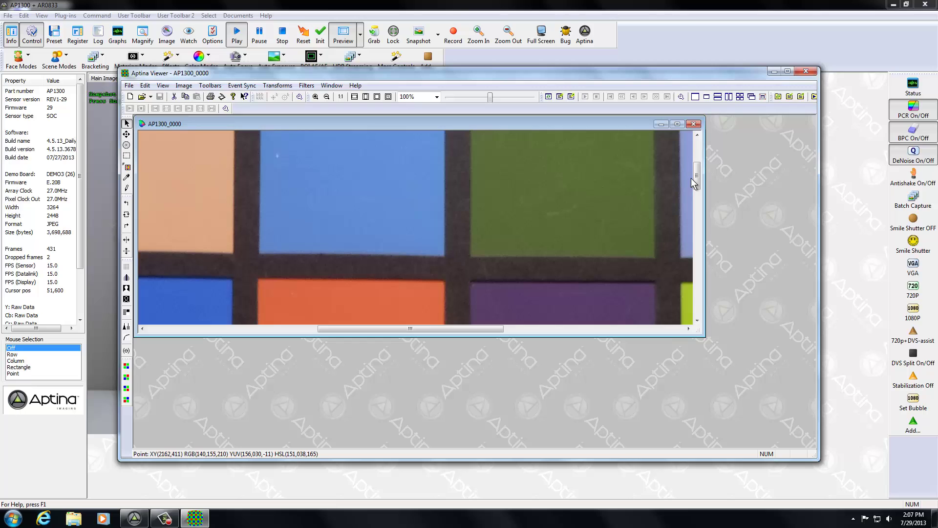
{"action": "left_click_drag", "start_coordinate": [694, 179], "coordinate": [706, 283]}
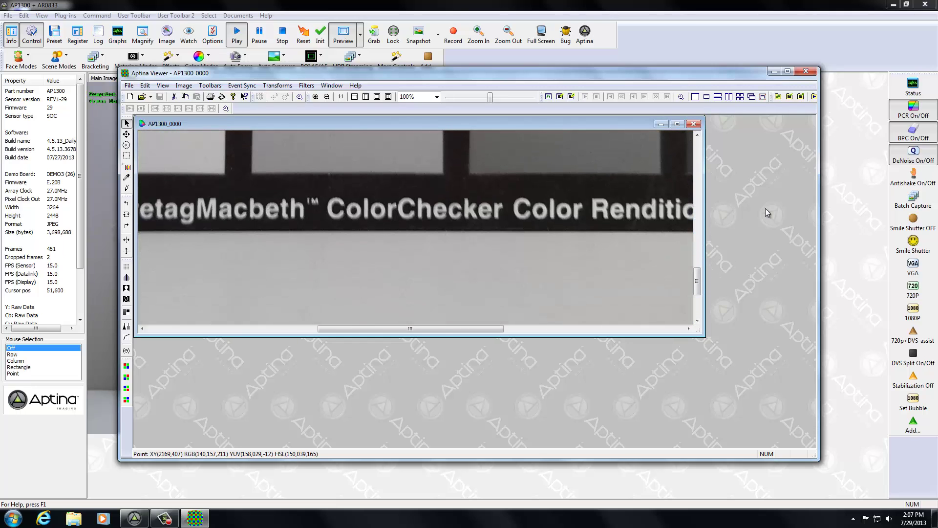
{"action": "left_click", "coordinate": [806, 71]}
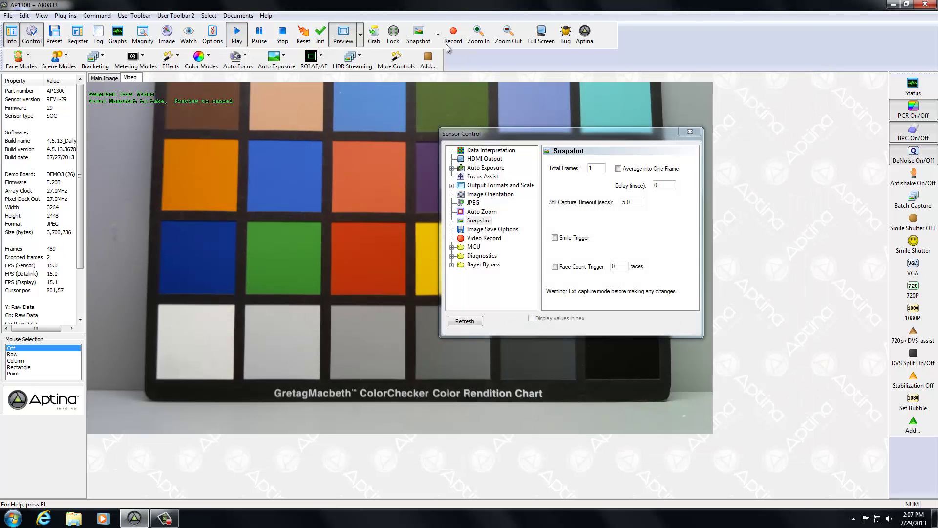
{"action": "left_click", "coordinate": [343, 36]}
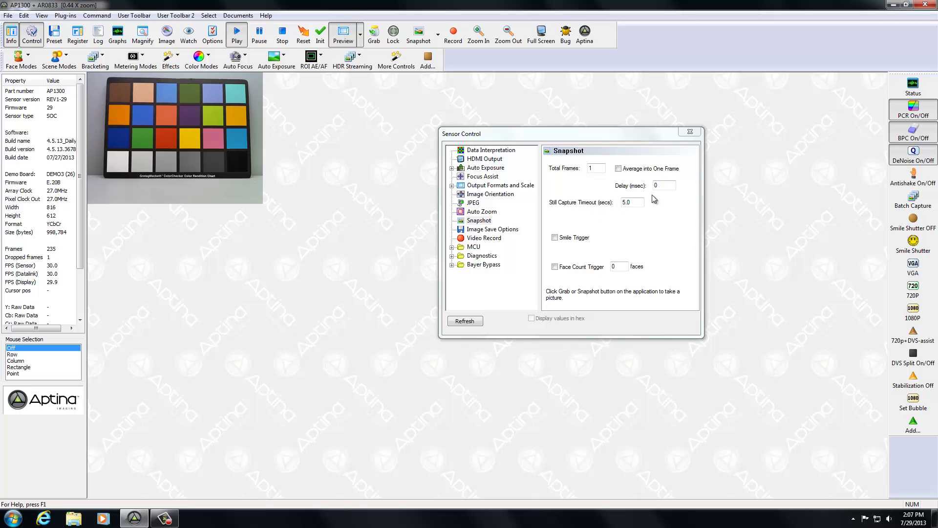
- Set the snapshot delay to 100 msec and the total frames to 10
{"action": "left_click", "coordinate": [668, 185]}
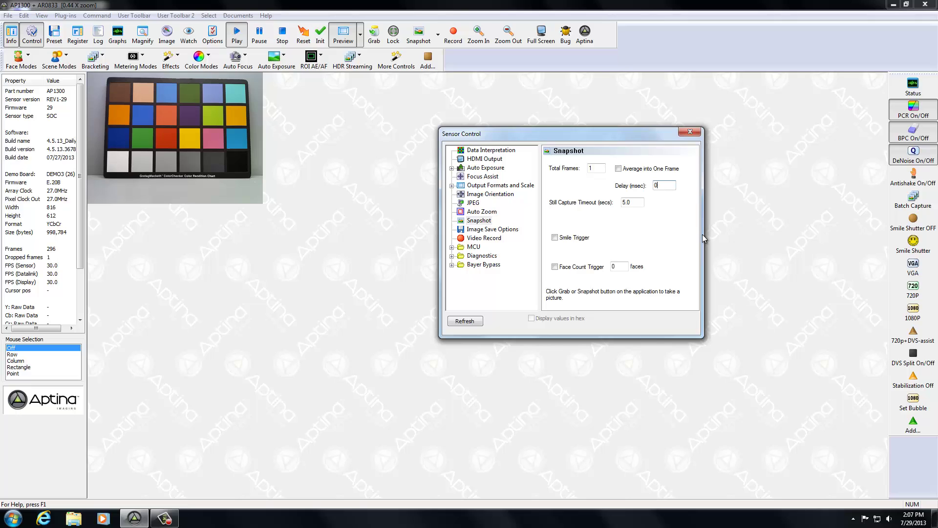
{"action": "key", "text": "BackSpace"}
{"action": "type", "text": "5"}
{"action": "key", "text": "BackSpace"}
{"action": "left_click", "coordinate": [599, 168]}
{"action": "type", "text": "0"}
- Capture the 10 frames in Zero Shutter Lag mode with the 100 msec delay, then return to the live preview
{"action": "left_click", "coordinate": [361, 36]}
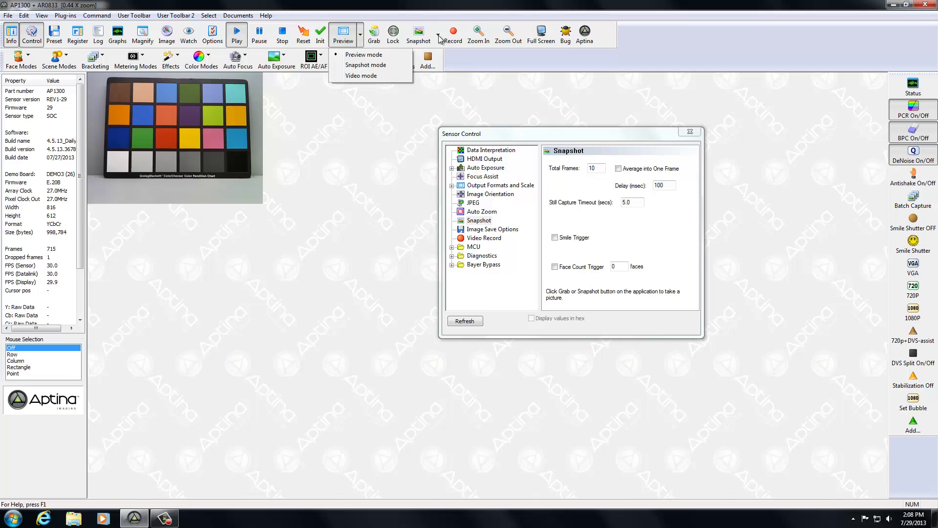
{"action": "left_click", "coordinate": [439, 36]}
{"action": "left_click", "coordinate": [438, 35]}
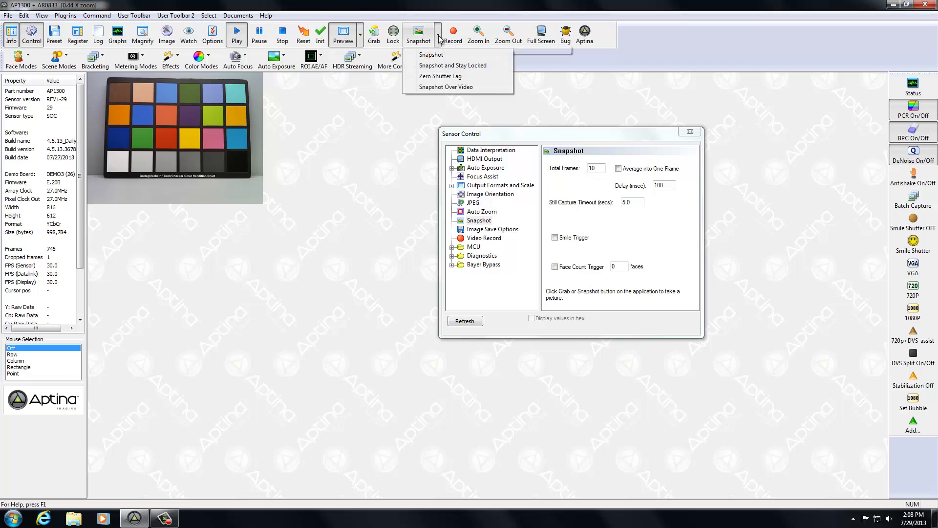
{"action": "left_click", "coordinate": [440, 76]}
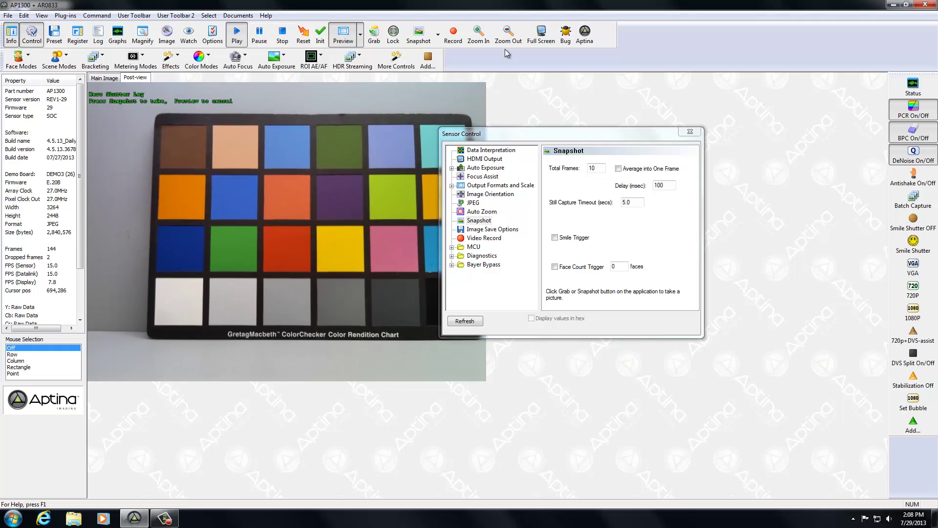
{"action": "left_click", "coordinate": [424, 40]}
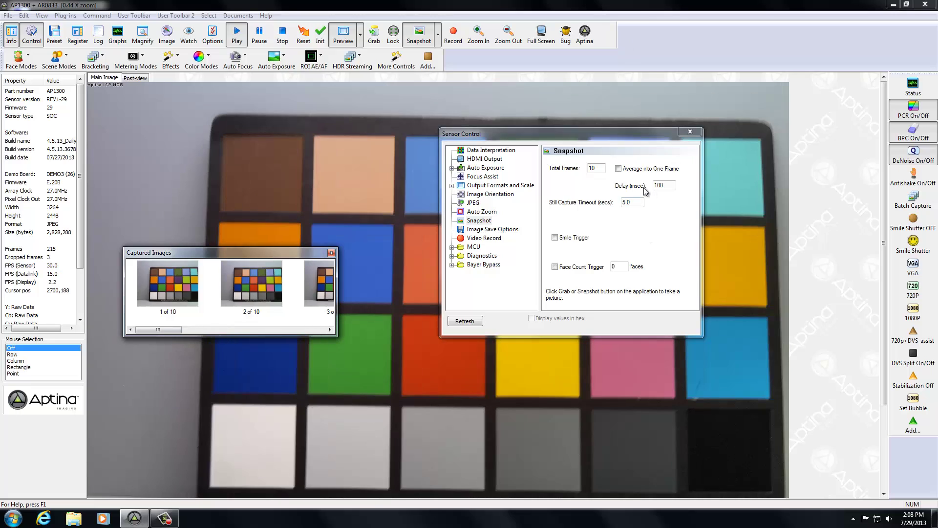
{"action": "left_click_drag", "start_coordinate": [169, 329], "coordinate": [150, 321]}
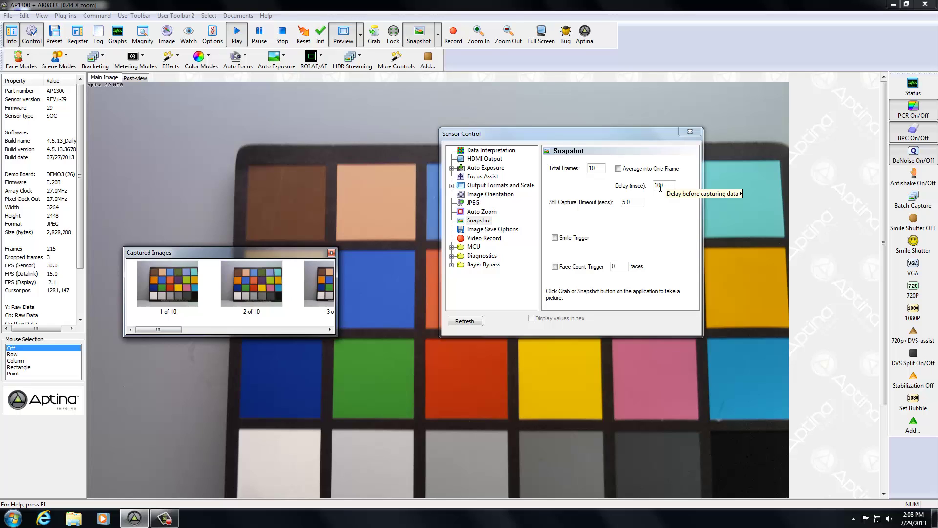
{"action": "left_click", "coordinate": [373, 164]}
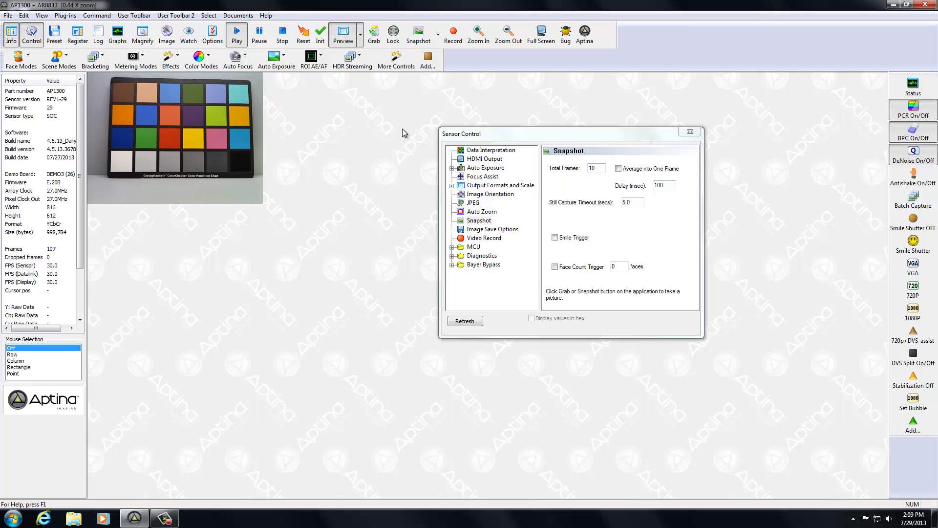
- Lock the sensor's automatic adjustments in the live preview, then unlock them
{"action": "left_click", "coordinate": [438, 34]}
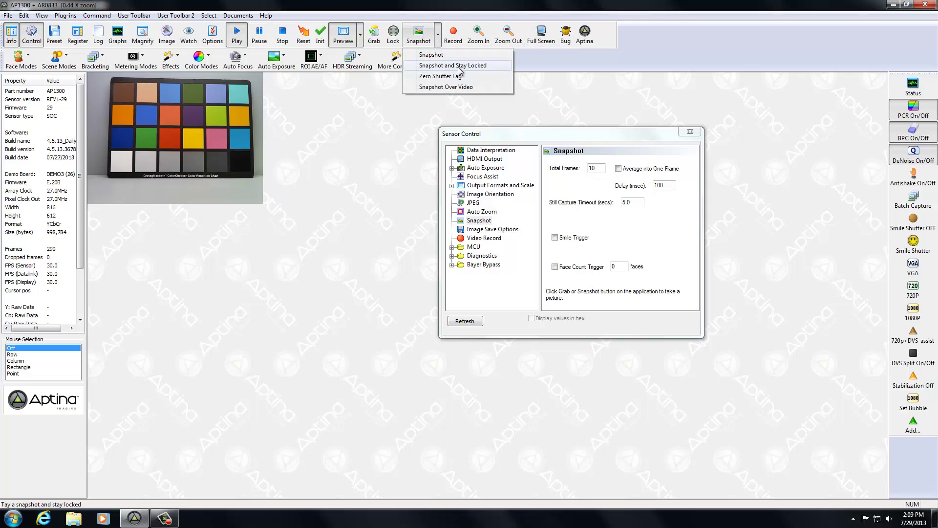
{"action": "left_click", "coordinate": [403, 127]}
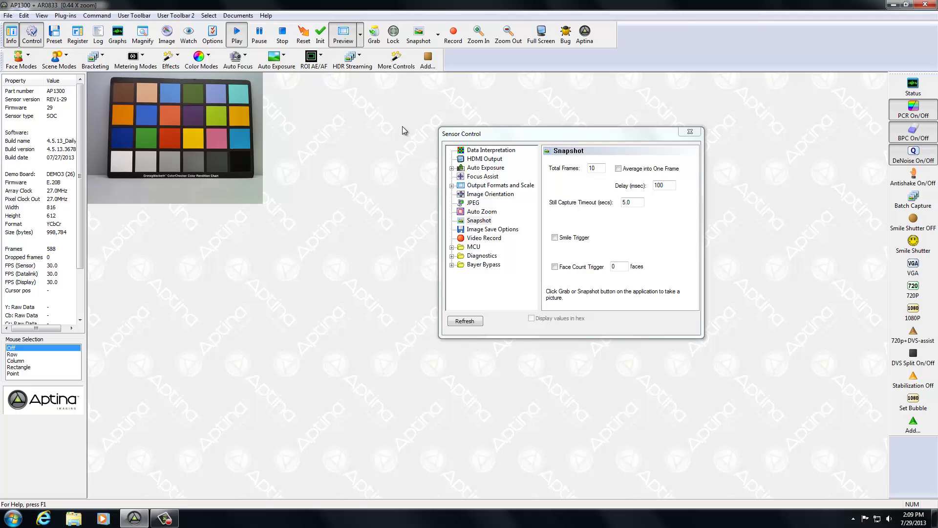
{"action": "left_click", "coordinate": [396, 40]}
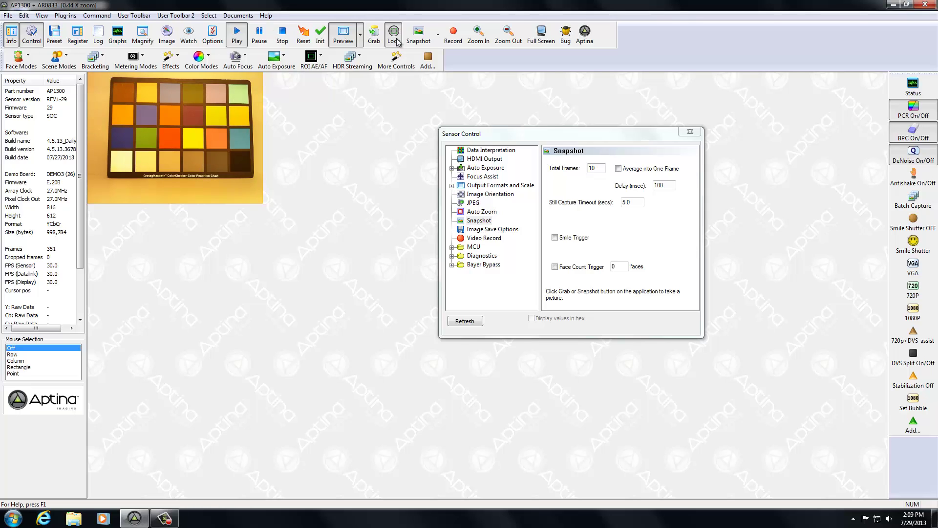
{"action": "left_click", "coordinate": [394, 35]}
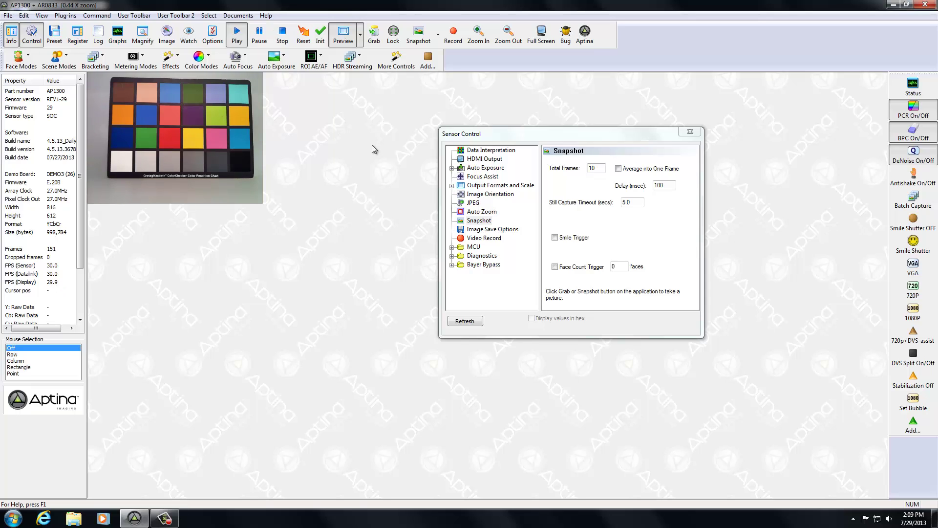
- Set the snapshot's total frames to 1 for a locked capture
{"action": "left_click", "coordinate": [438, 35]}
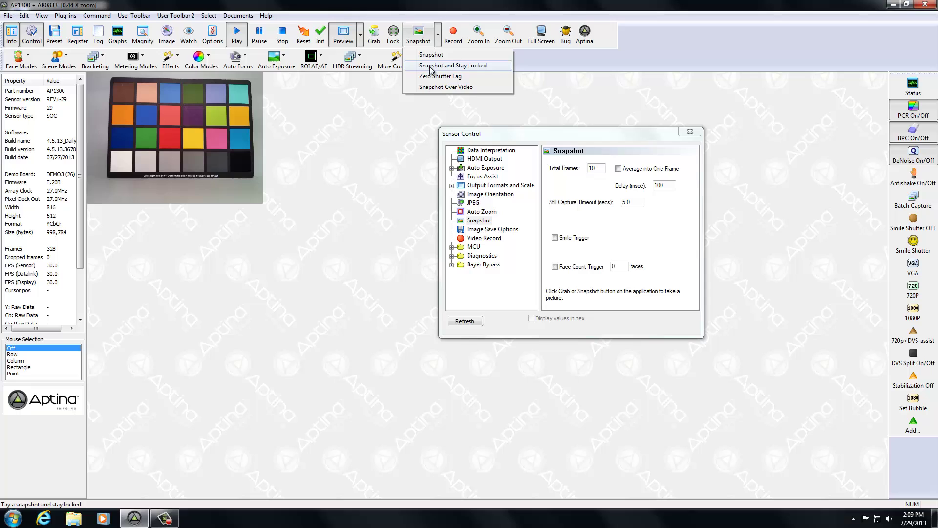
{"action": "left_click", "coordinate": [604, 167]}
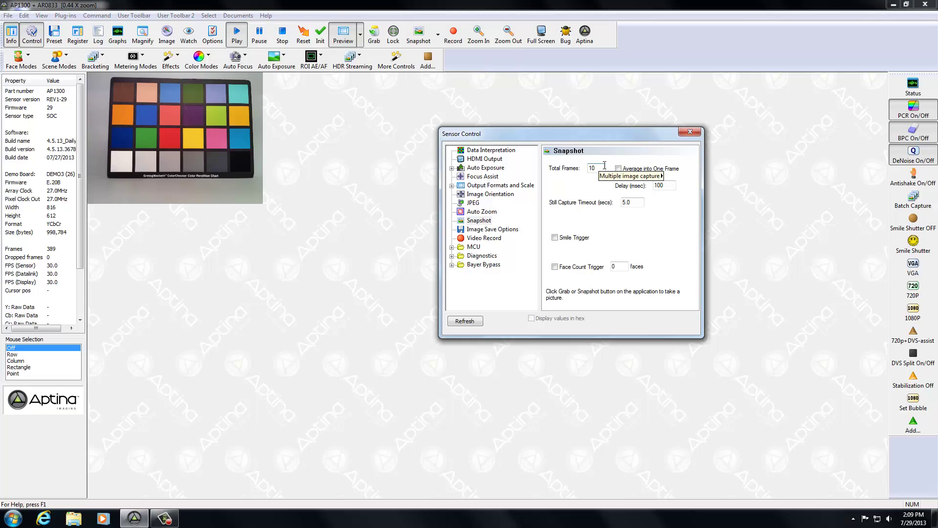
{"action": "key", "text": "BackSpace"}
- Take a Snapshot and Stay Locked capture, return to the live preview, and release the lock
{"action": "left_click", "coordinate": [438, 35]}
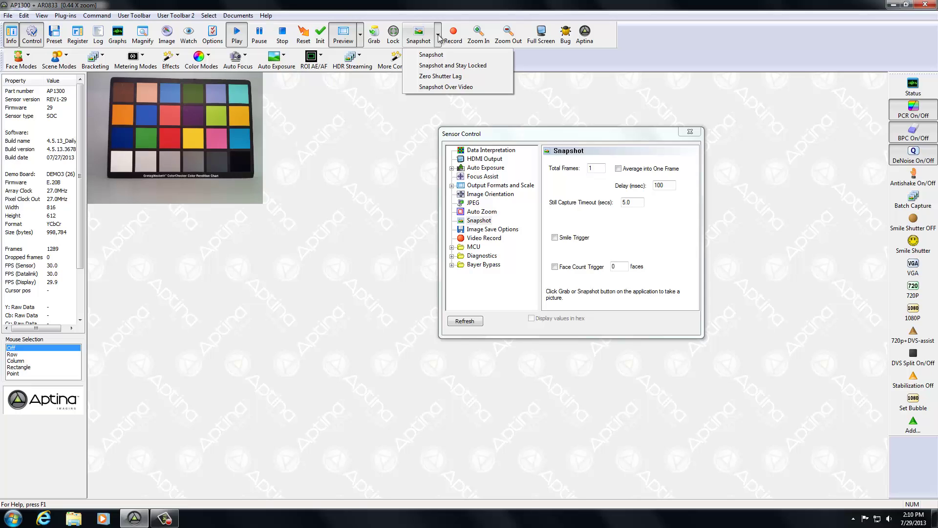
{"action": "left_click", "coordinate": [438, 67]}
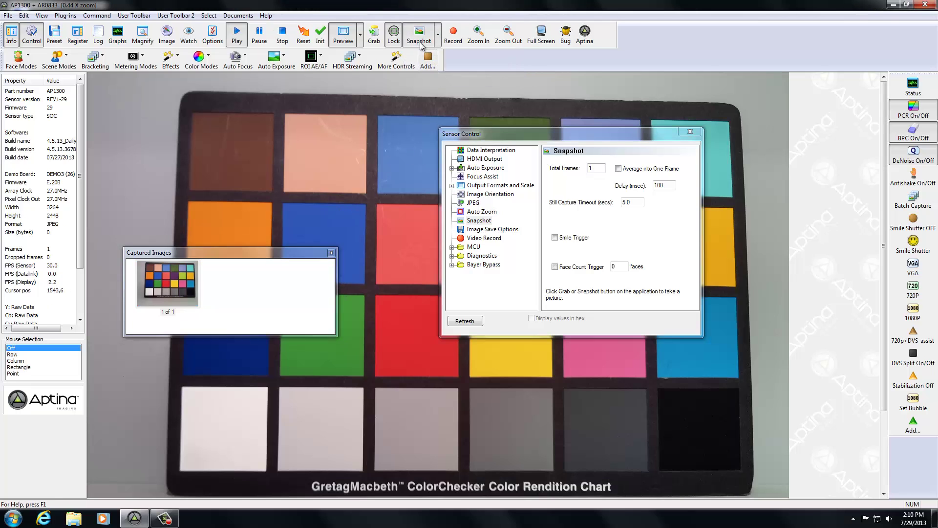
{"action": "left_click", "coordinate": [394, 36]}
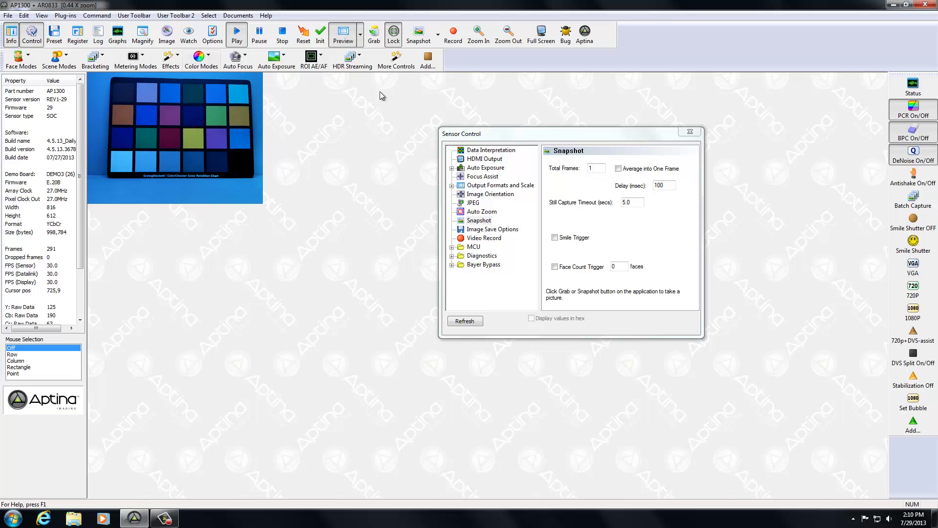
{"action": "left_click", "coordinate": [389, 43]}
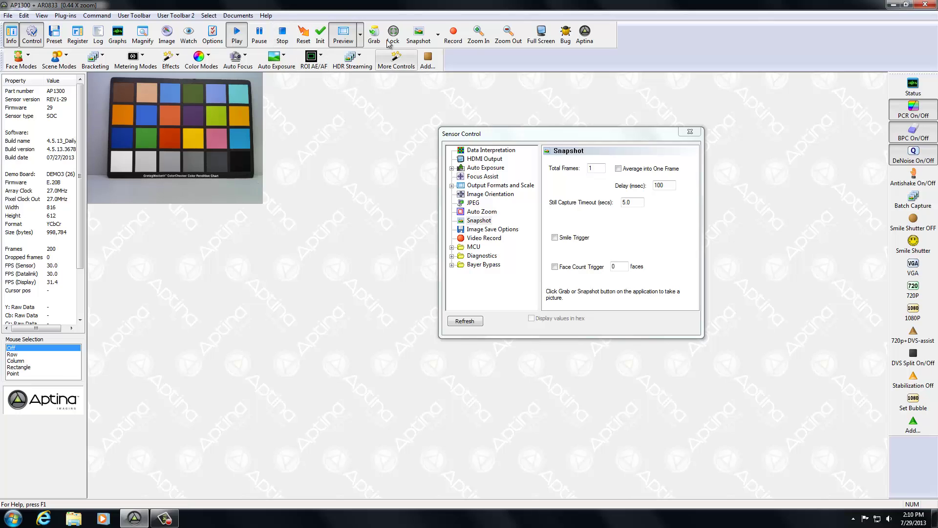
- Switch out of preview mode, grab an image from the full-resolution stream, and return to preview mode
{"action": "left_click", "coordinate": [371, 33]}
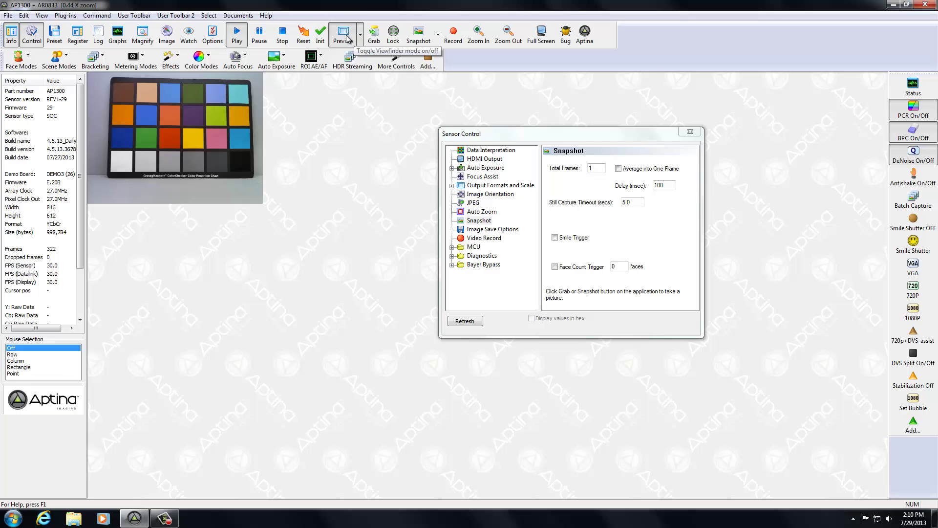
{"action": "left_click", "coordinate": [343, 34]}
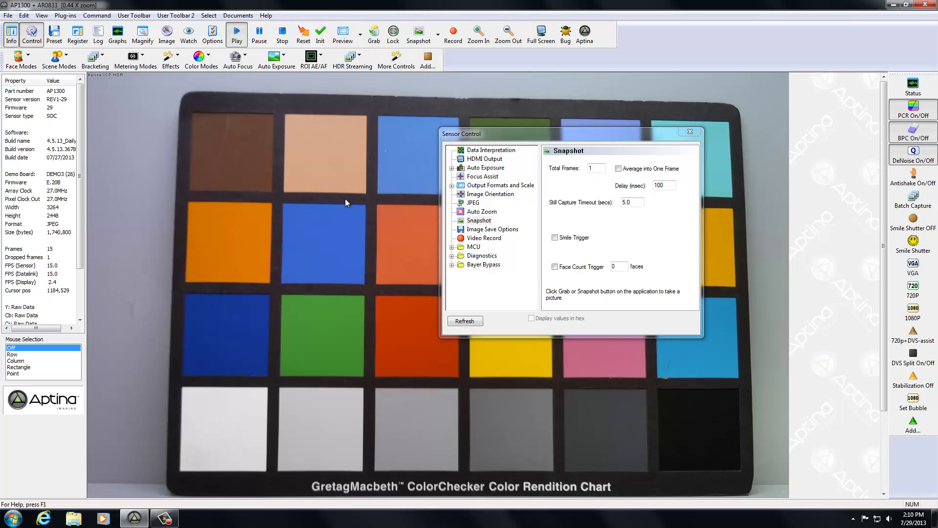
{"action": "left_click", "coordinate": [374, 33]}
{"action": "left_click", "coordinate": [341, 39]}
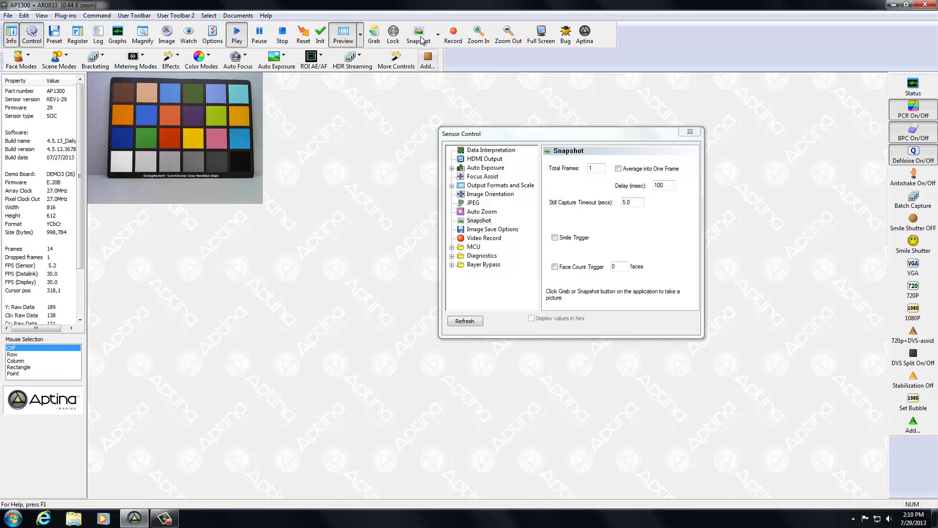
- Take a single-frame snapshot directly from preview mode, then leave the captured image for the live stream
{"action": "left_click", "coordinate": [419, 34]}
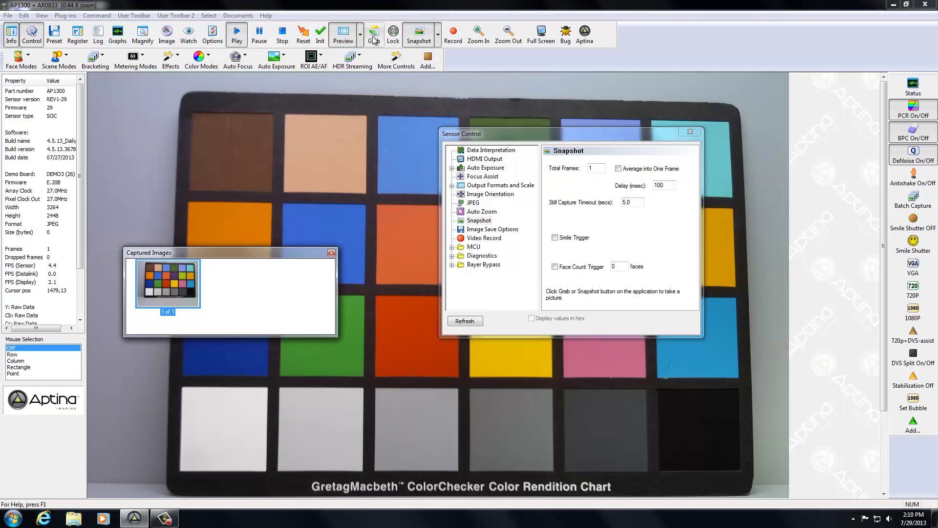
{"action": "left_click", "coordinate": [411, 85]}
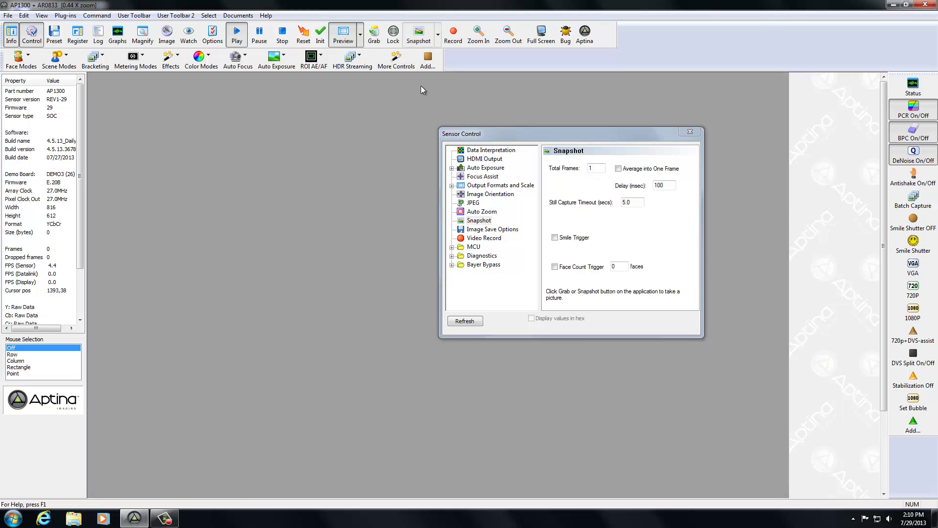